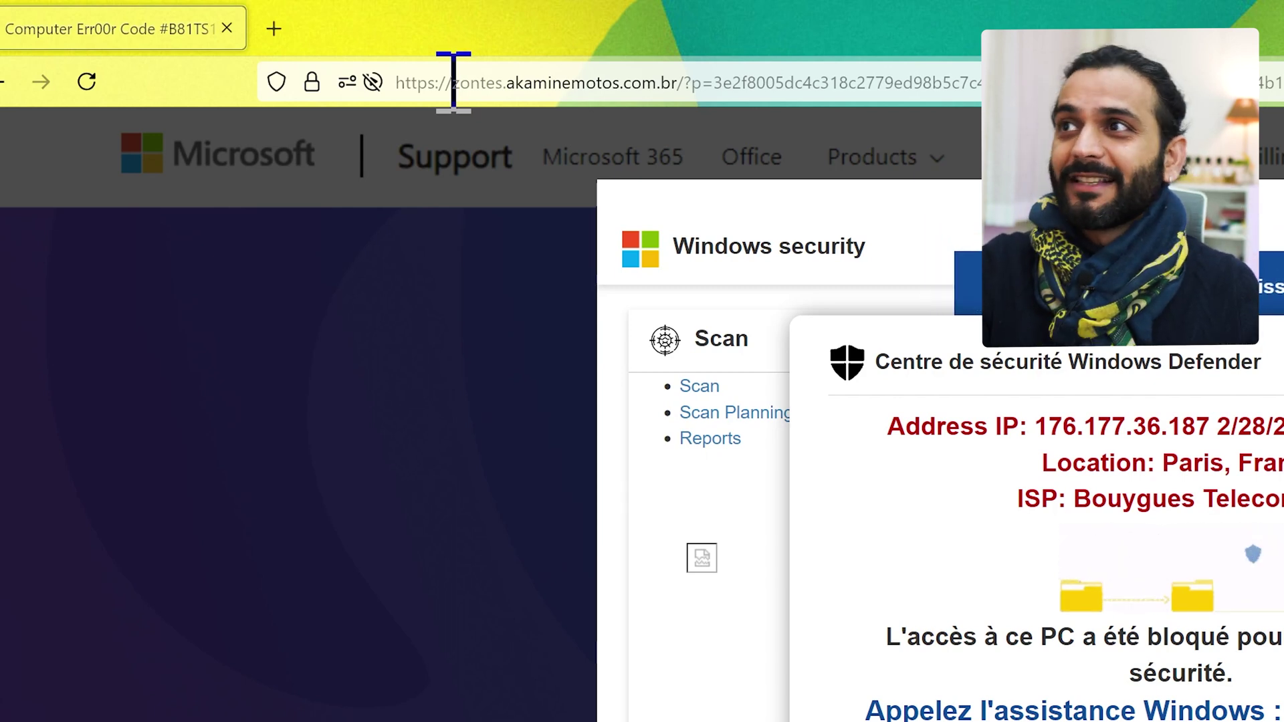
Highlight the zontes.akaminemotos.com domain in the fake security page's web address
drag(453, 82, 660, 82)
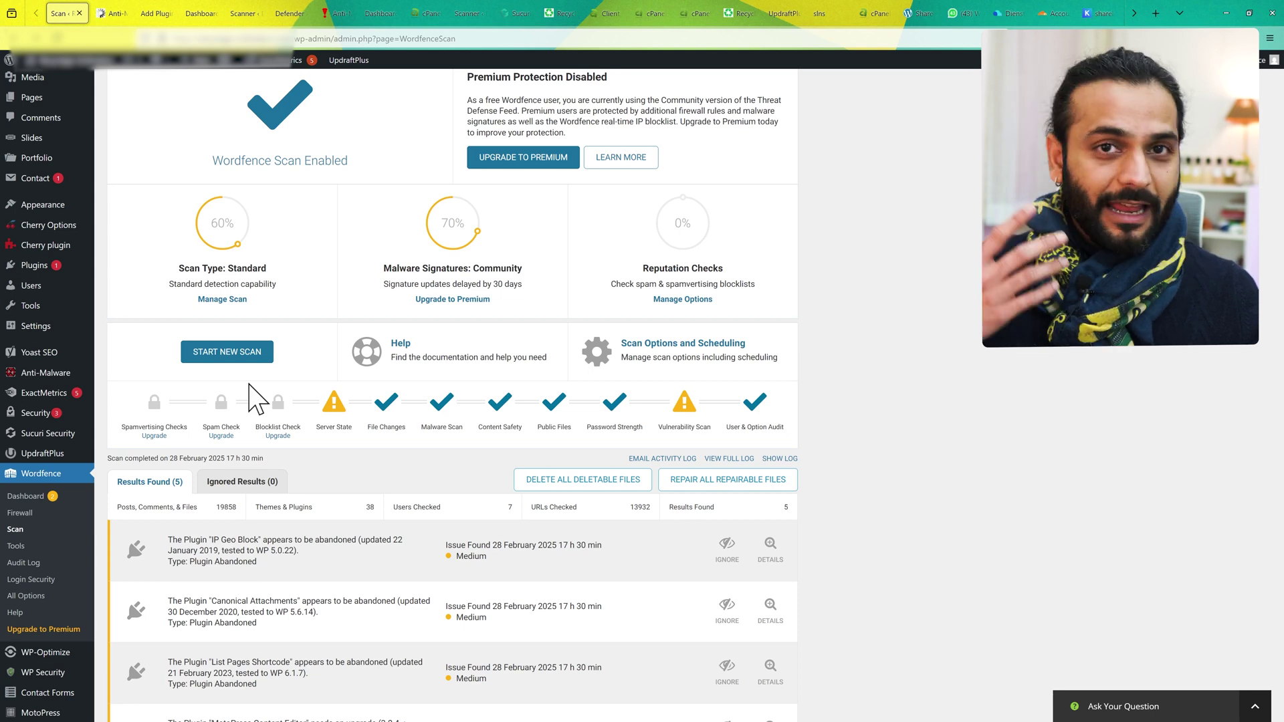
key(ctrl+Tab)
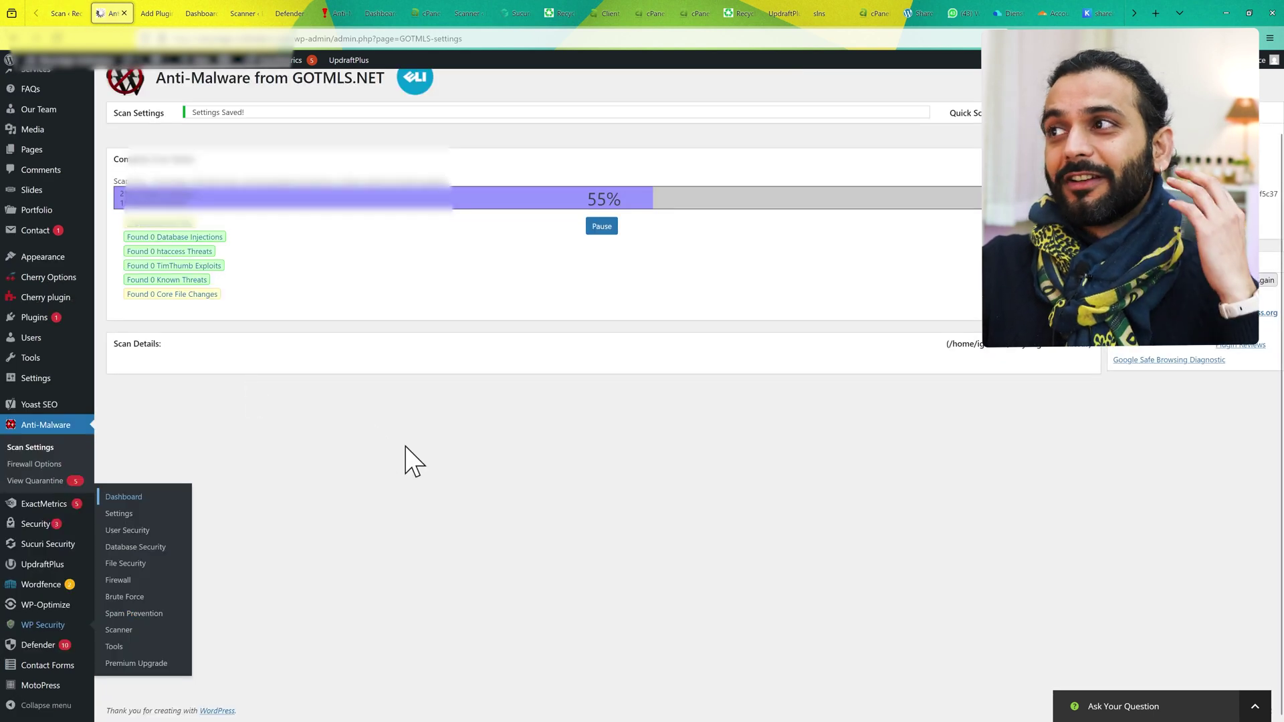
scroll(410, 459, up, 2)
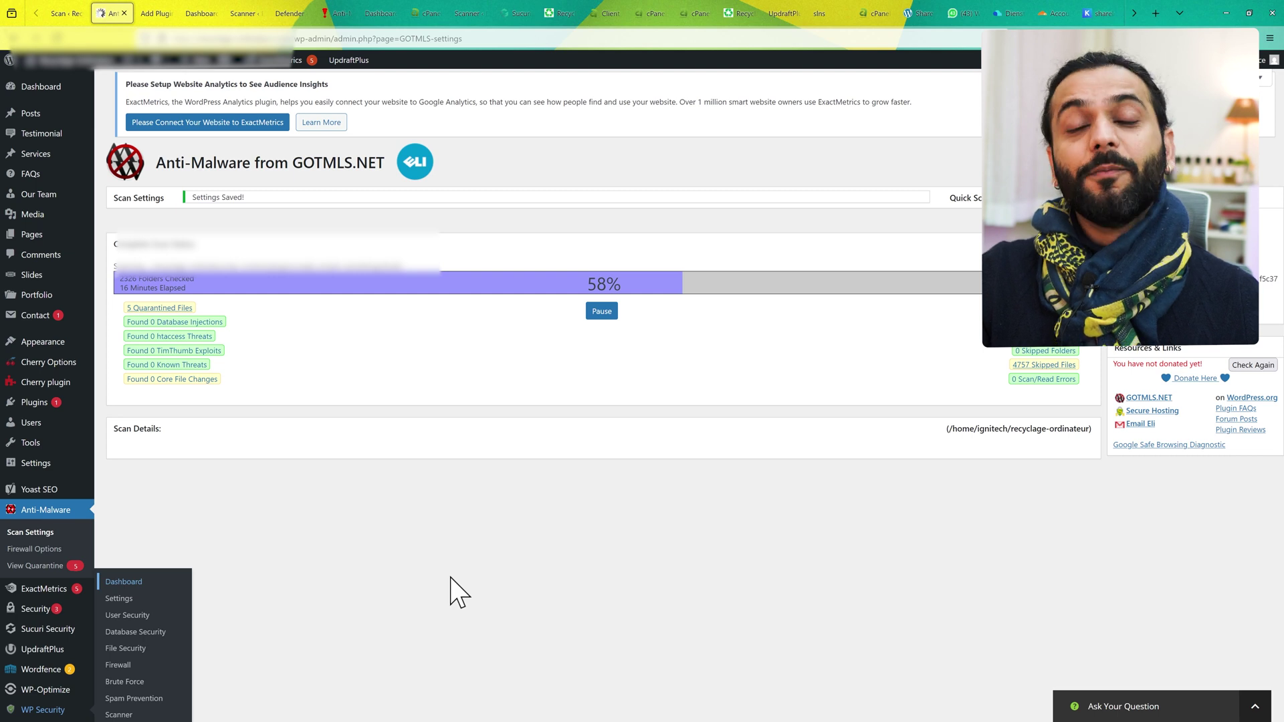
click(74, 15)
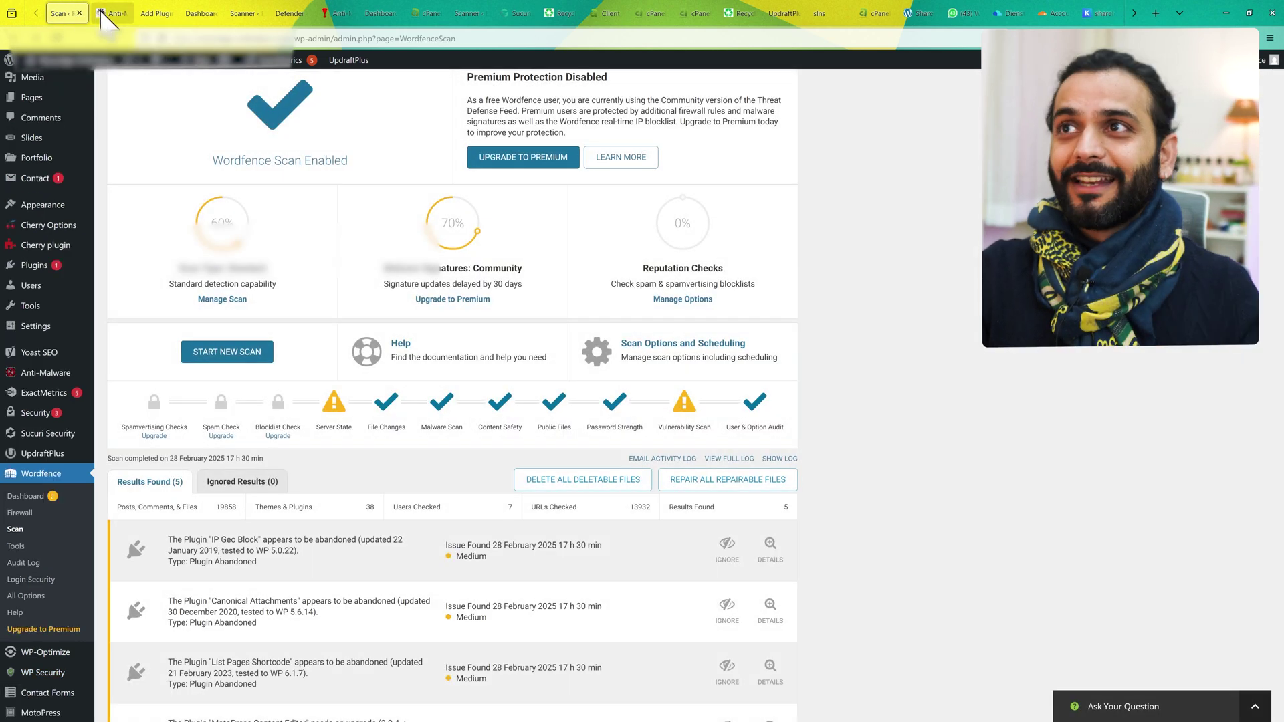
Review the Anti-Malware and Wordfence scan results, then switch to the Add Plugins page
click(109, 15)
click(70, 15)
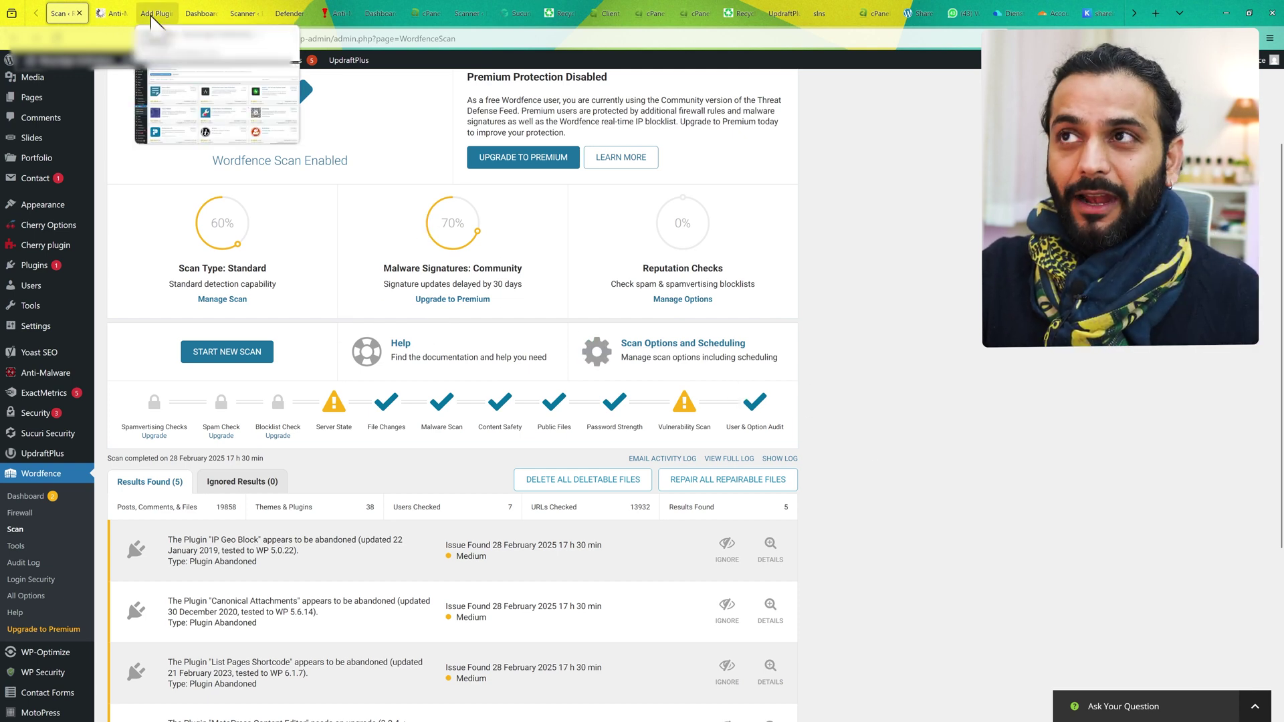
click(153, 14)
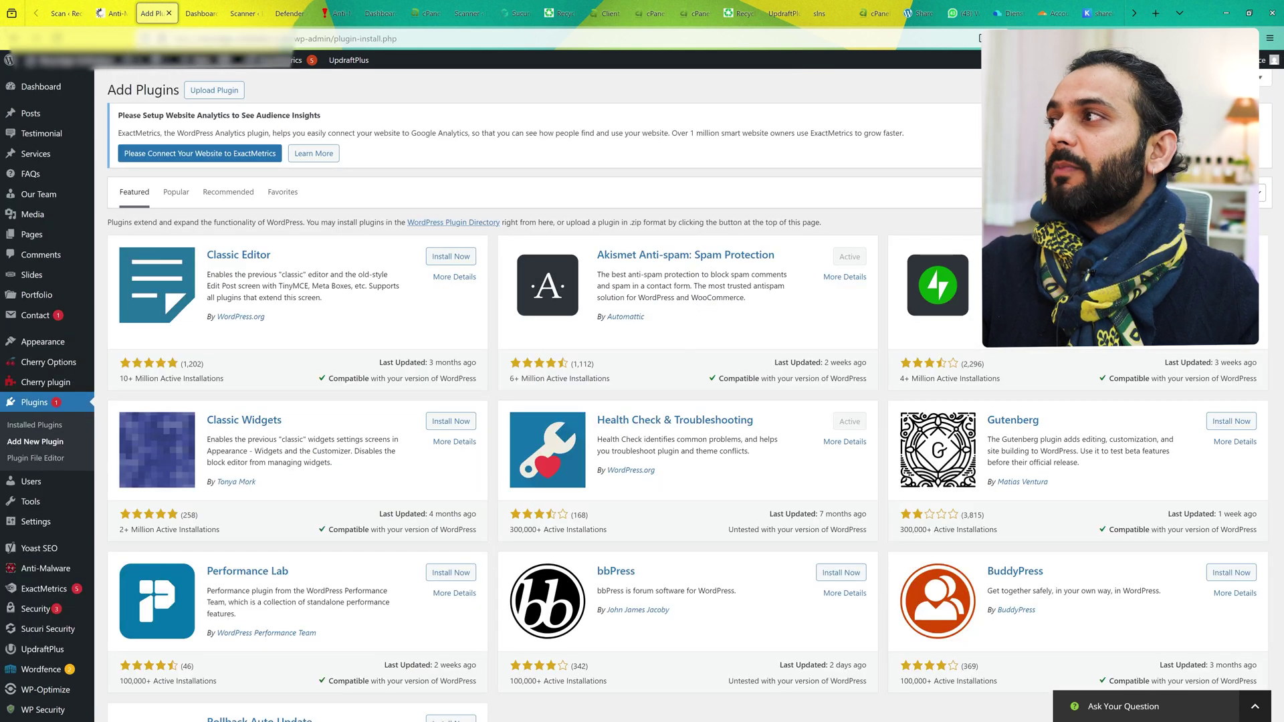
Search the plugin directory for 'malware', then switch to the Sucuri Integrity report
text(malware)
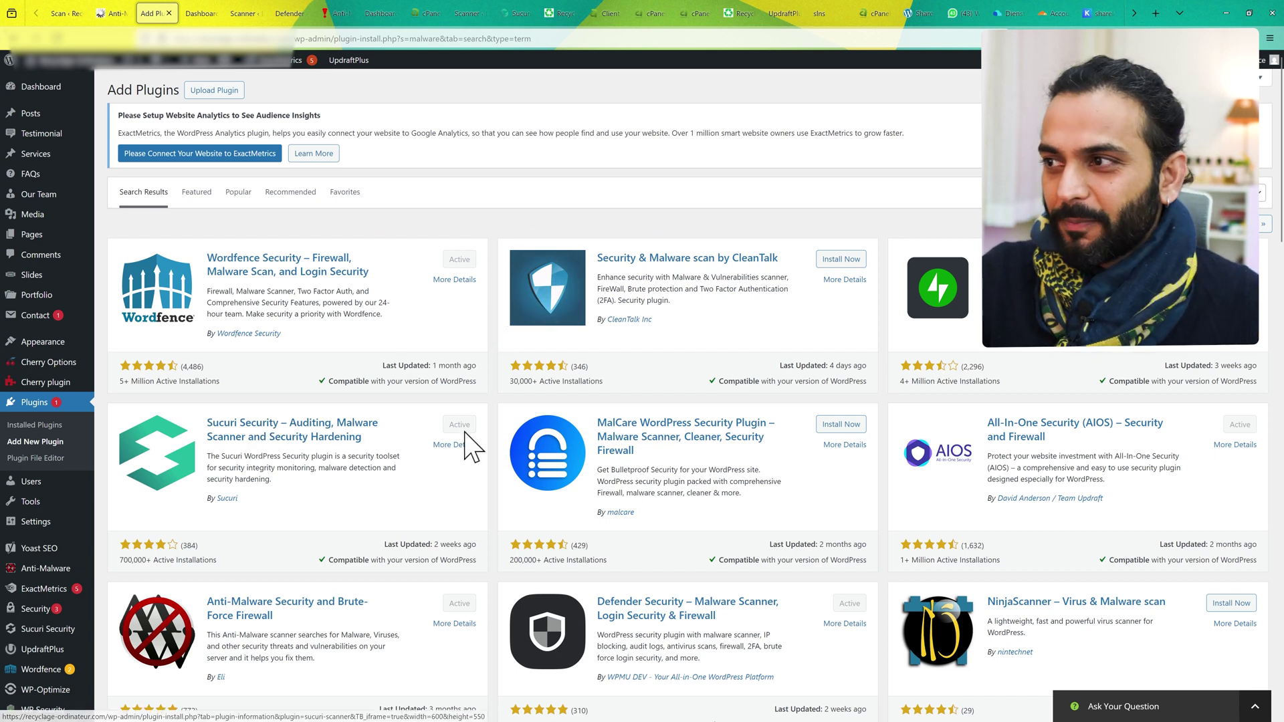
click(200, 13)
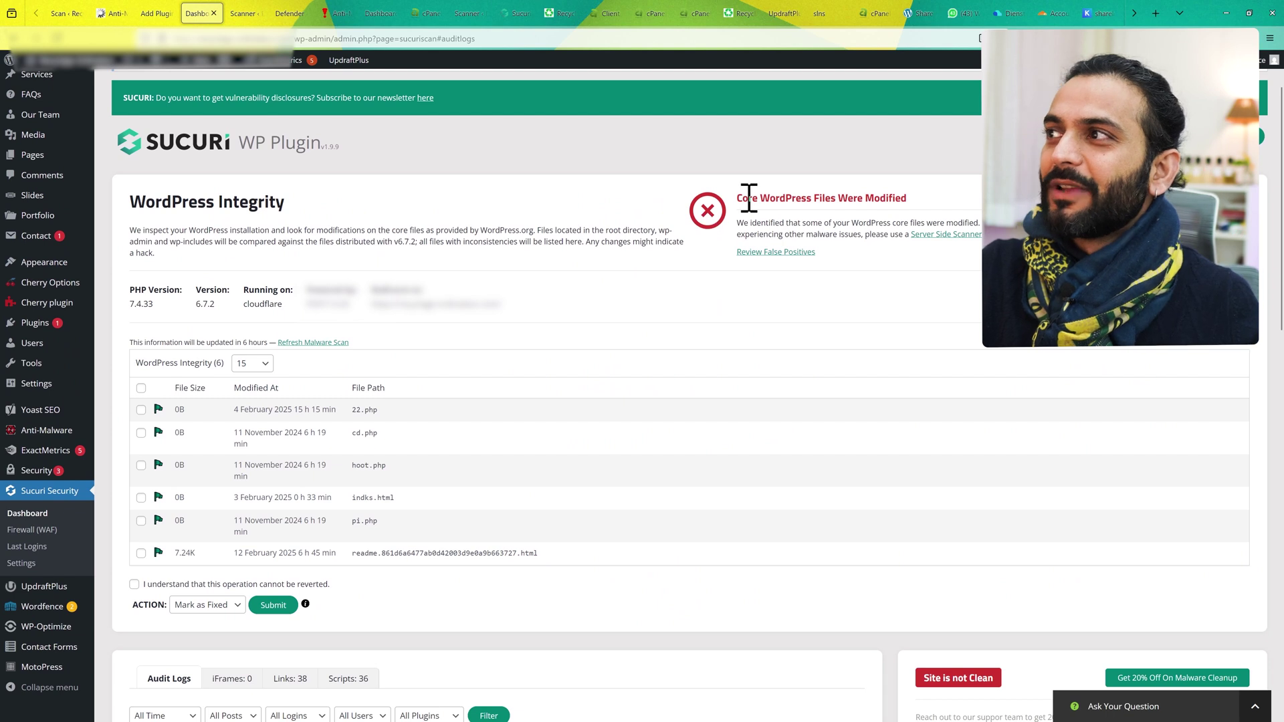
Highlight the 'Core WordPress Files Were Modified' warning and open the 'Get 20% Off On Malware Cleanup' offer
drag(776, 196, 914, 201)
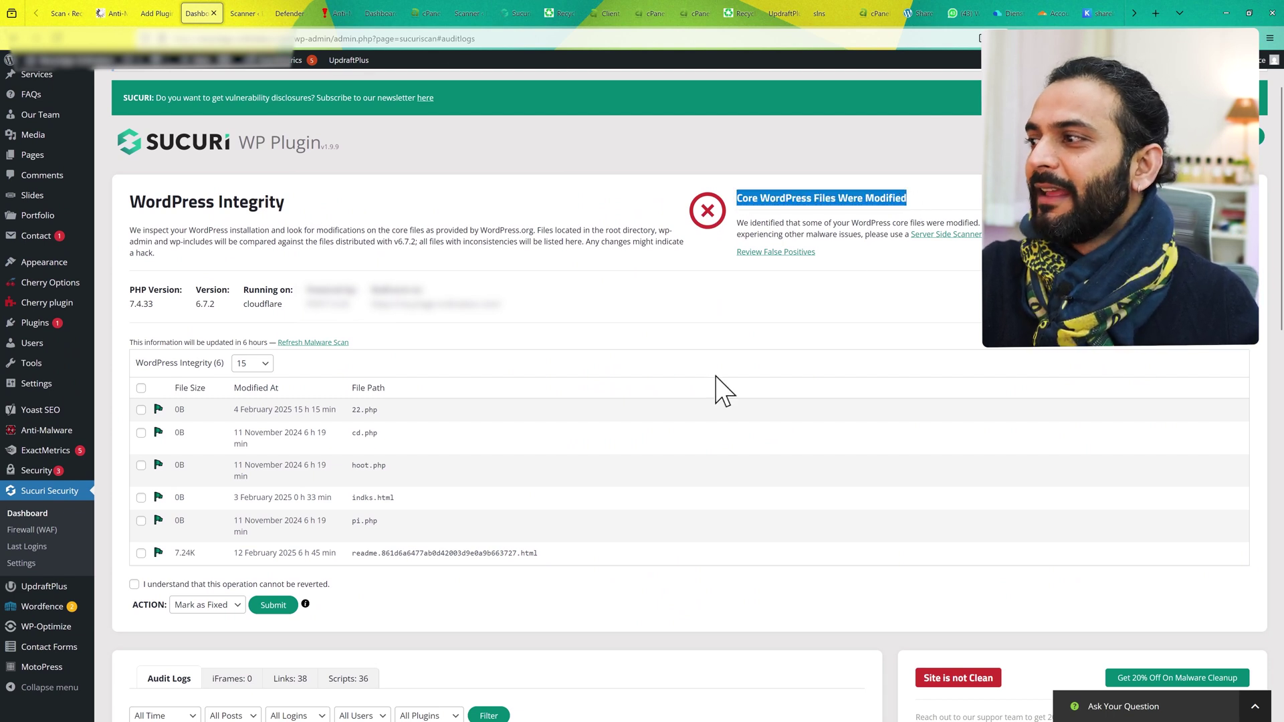
scroll(723, 391, down, 9)
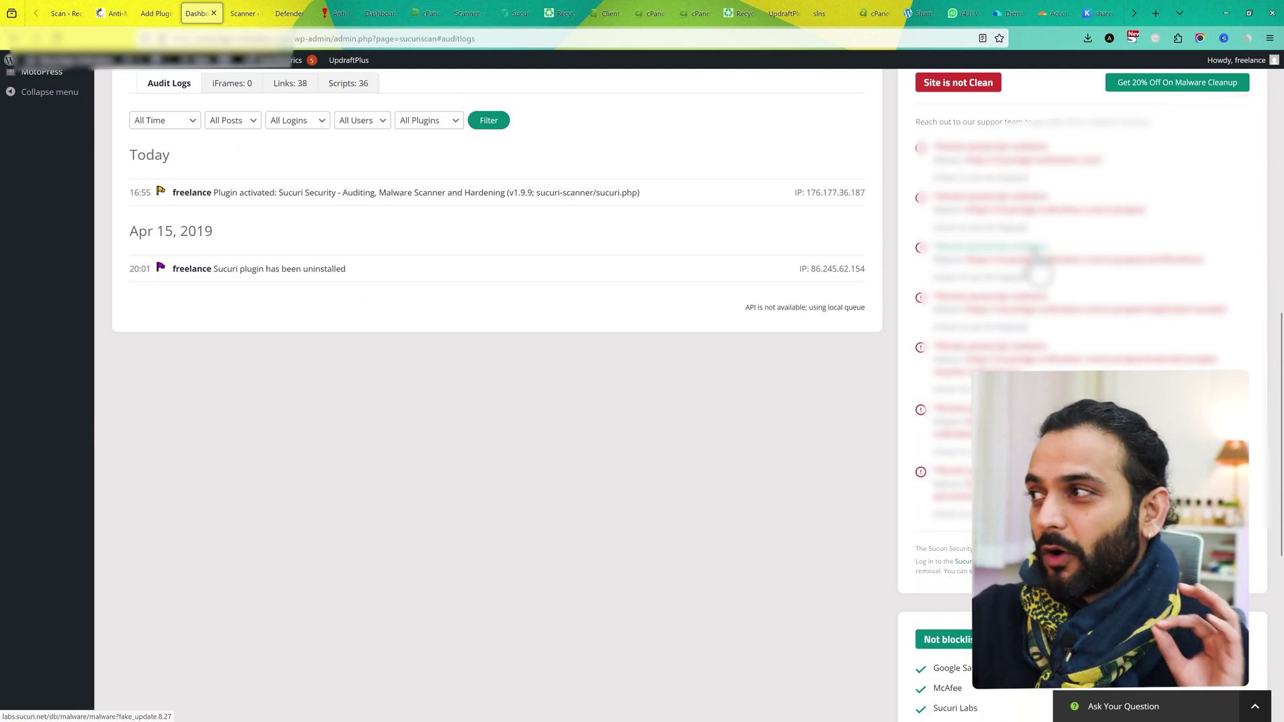
scroll(884, 438, up, 1)
scroll(880, 435, up, 1)
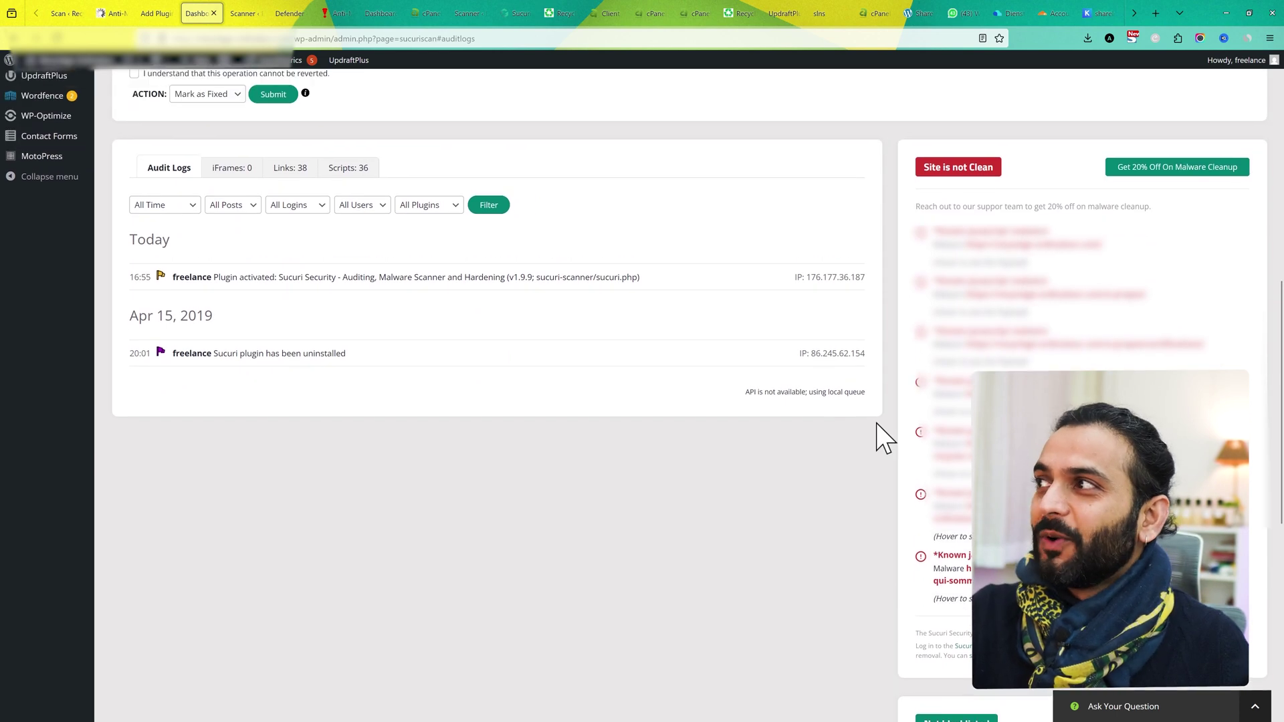
click(1182, 163)
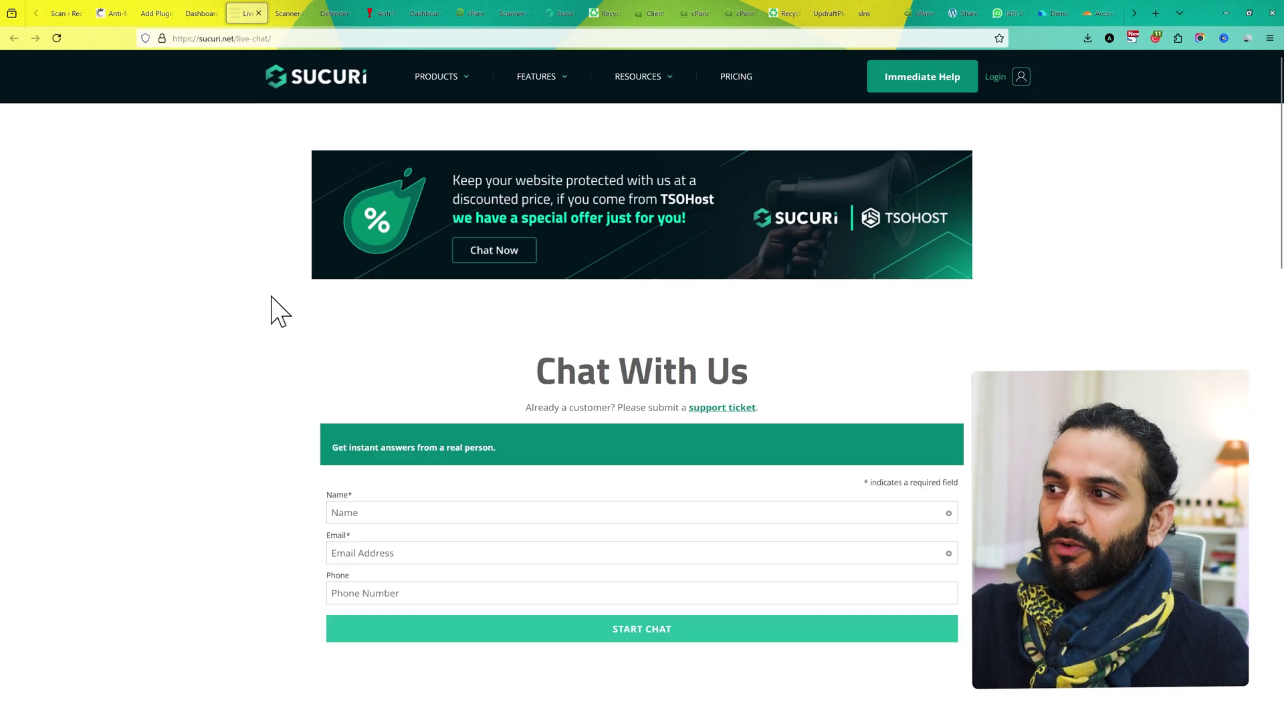
Show Sucuri's pricing table, from Basic at $229/yr to Junior Dev at $999.98/yr
scroll(214, 431, down, 2)
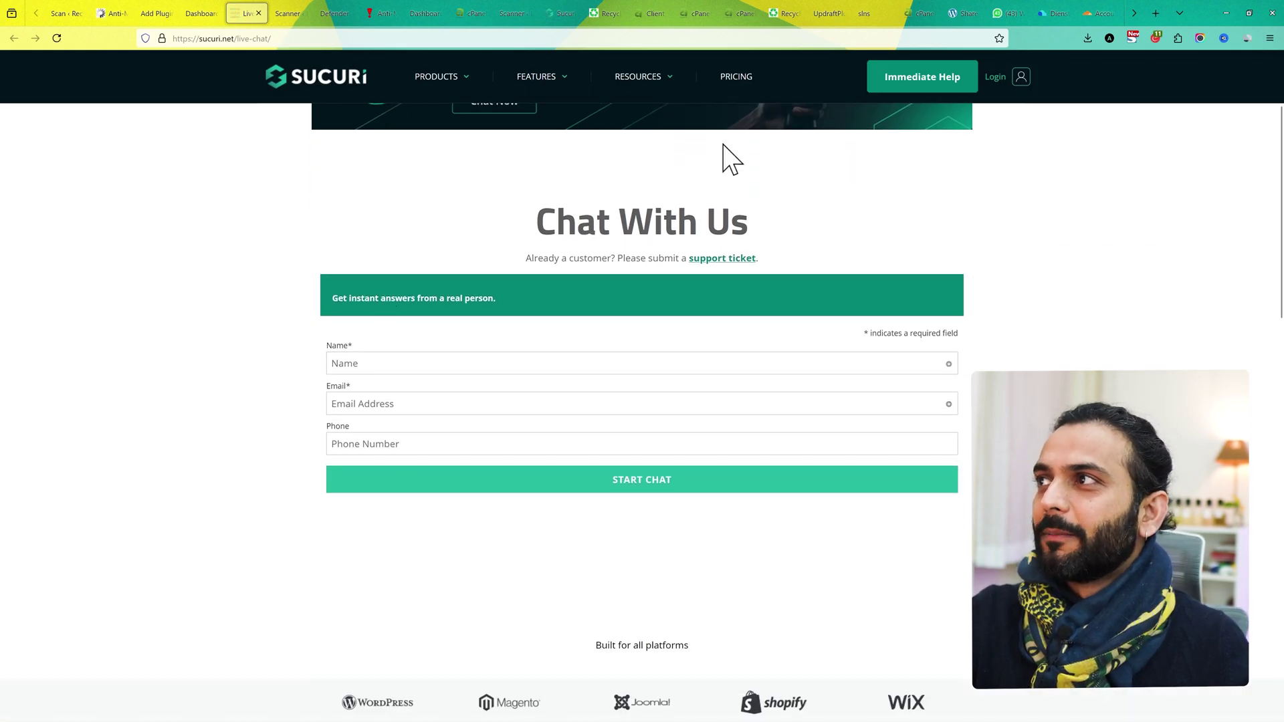
click(738, 79)
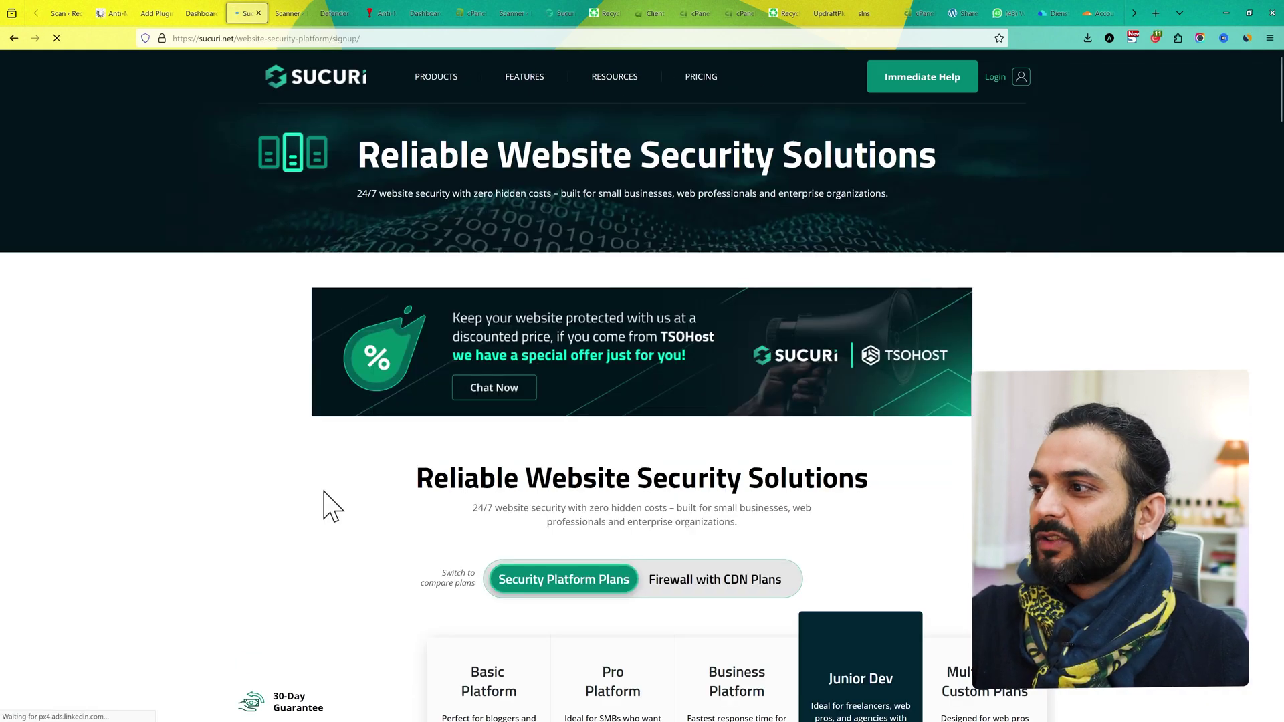
scroll(324, 502, down, 5)
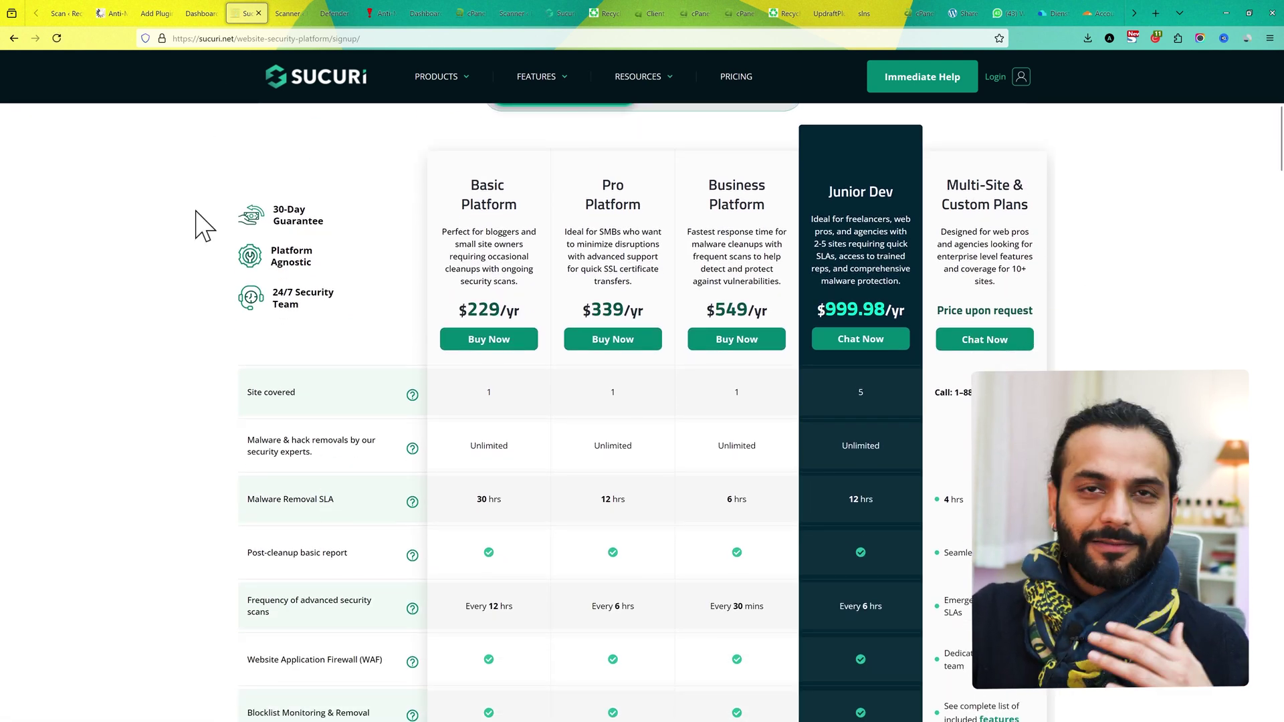
Go from the malware plugin results to the Malware scan tab of WP Security's Scanner
click(155, 14)
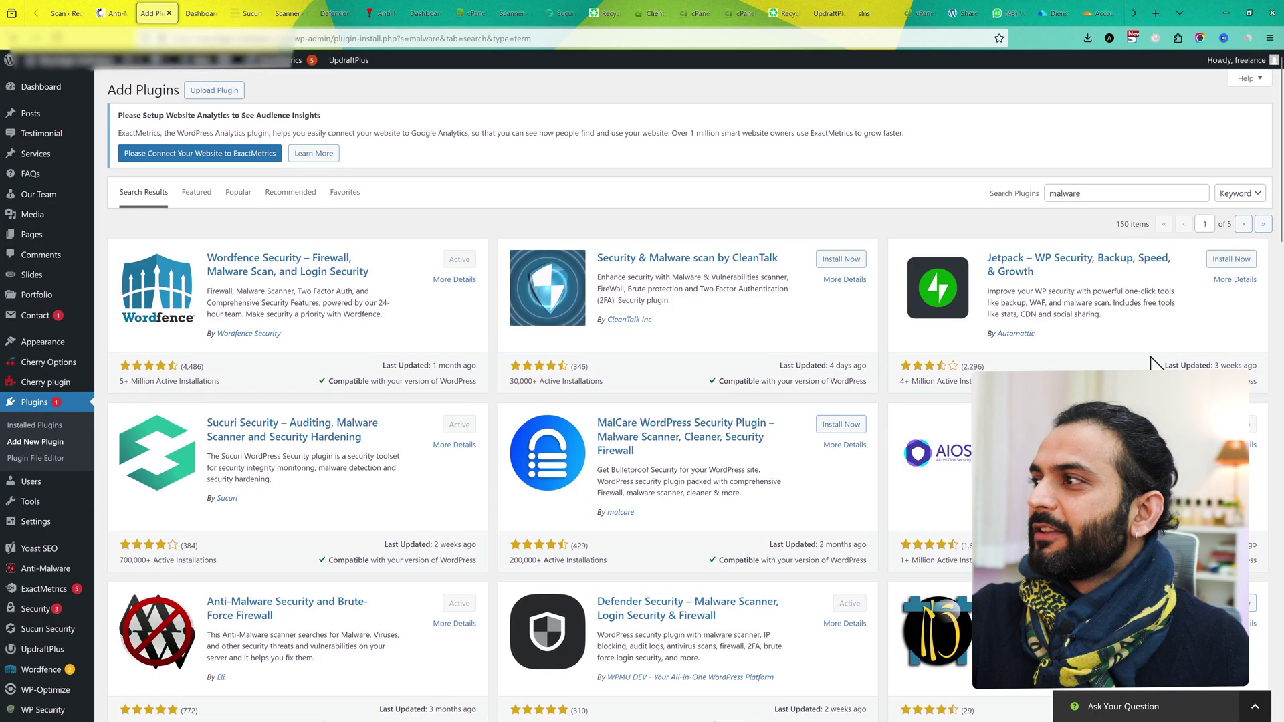
click(287, 14)
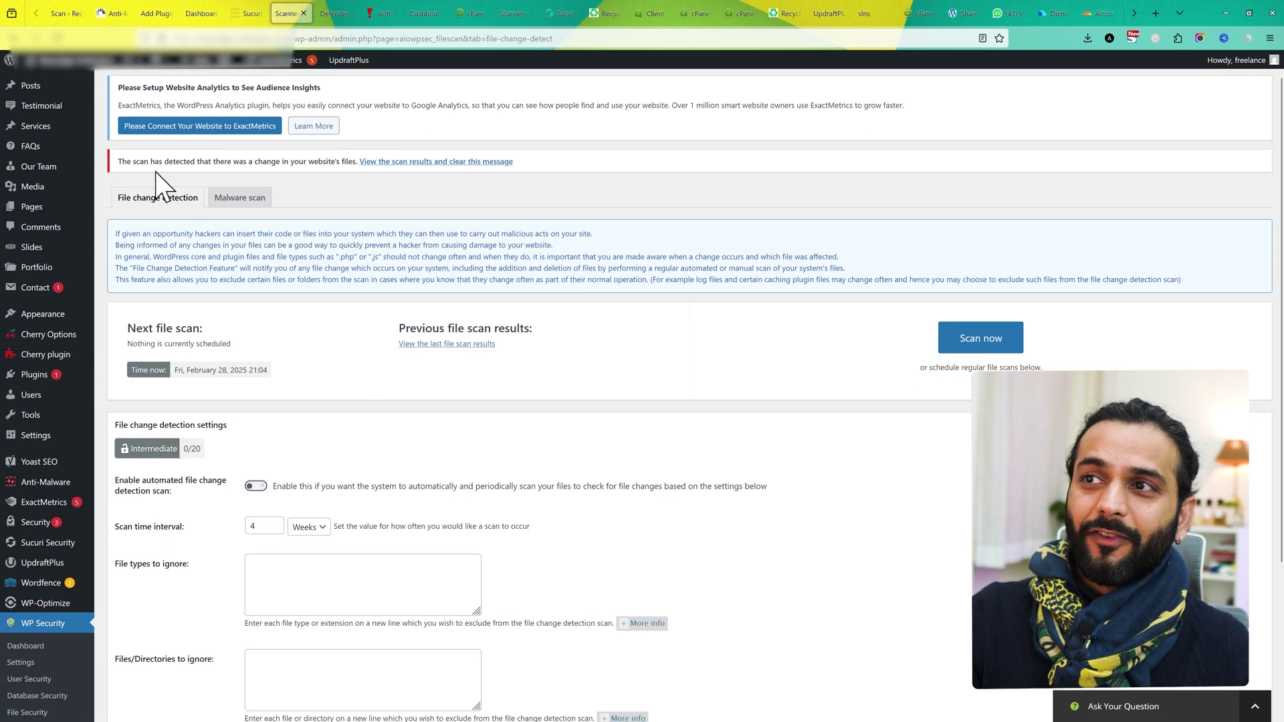
click(243, 201)
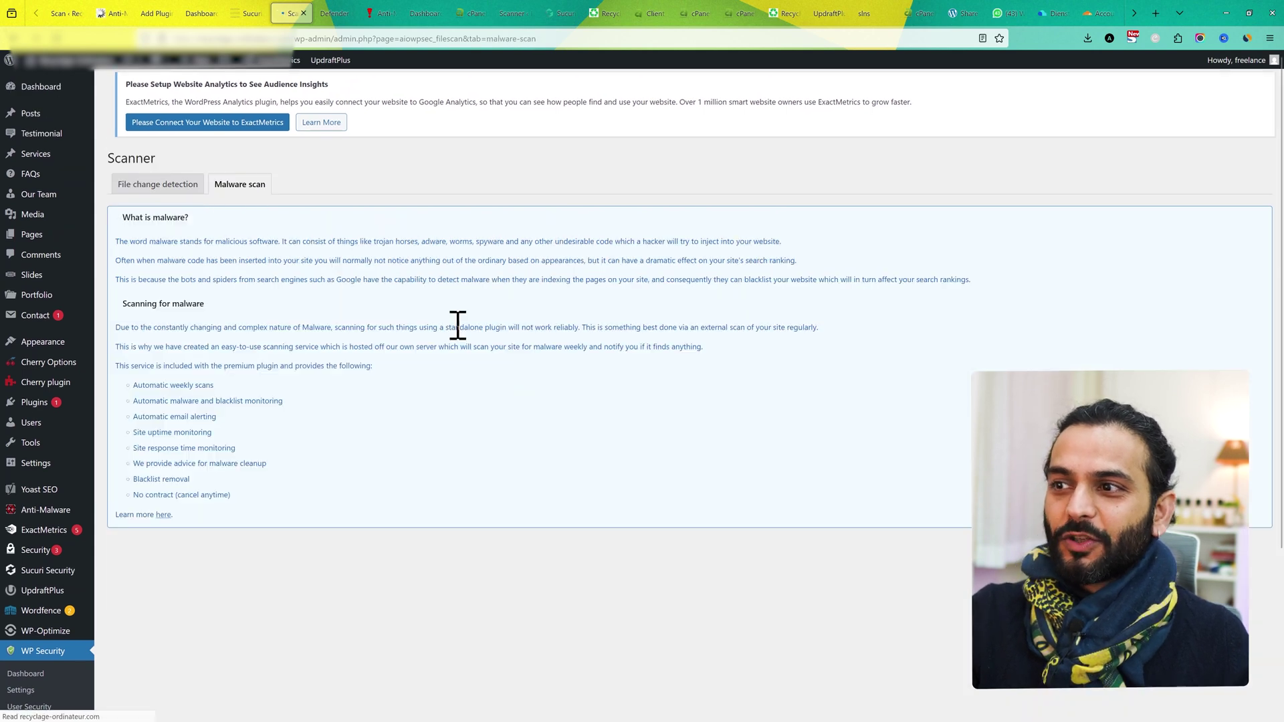
scroll(564, 464, down, 2)
scroll(564, 464, up, 2)
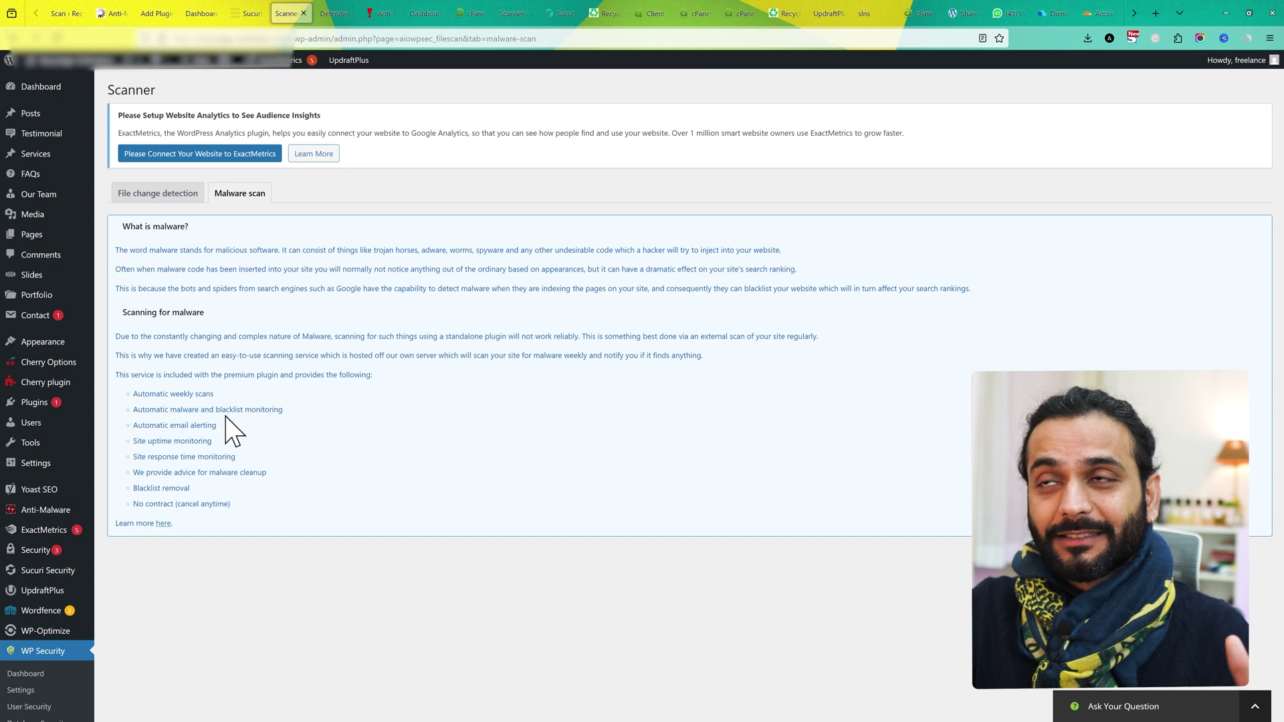
Browse the malware plugin search results, then switch to the Defender security dashboard
click(155, 14)
scroll(567, 327, down, 1)
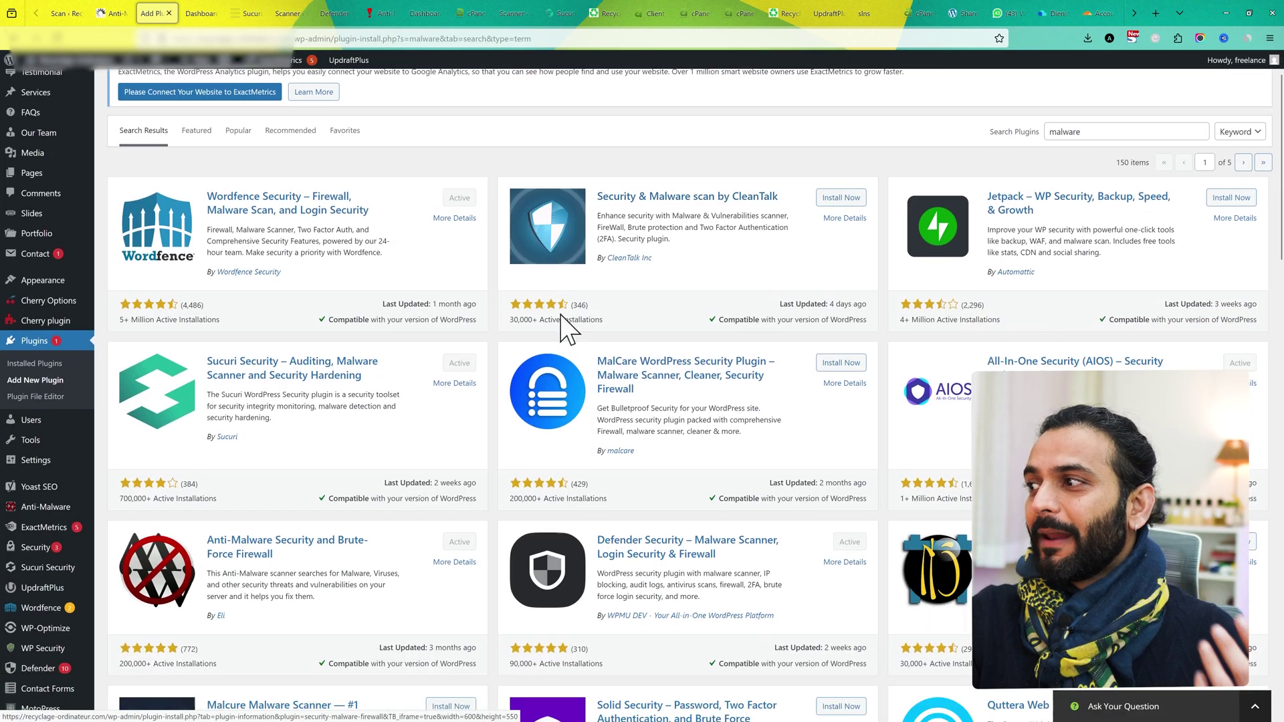
scroll(567, 327, down, 2)
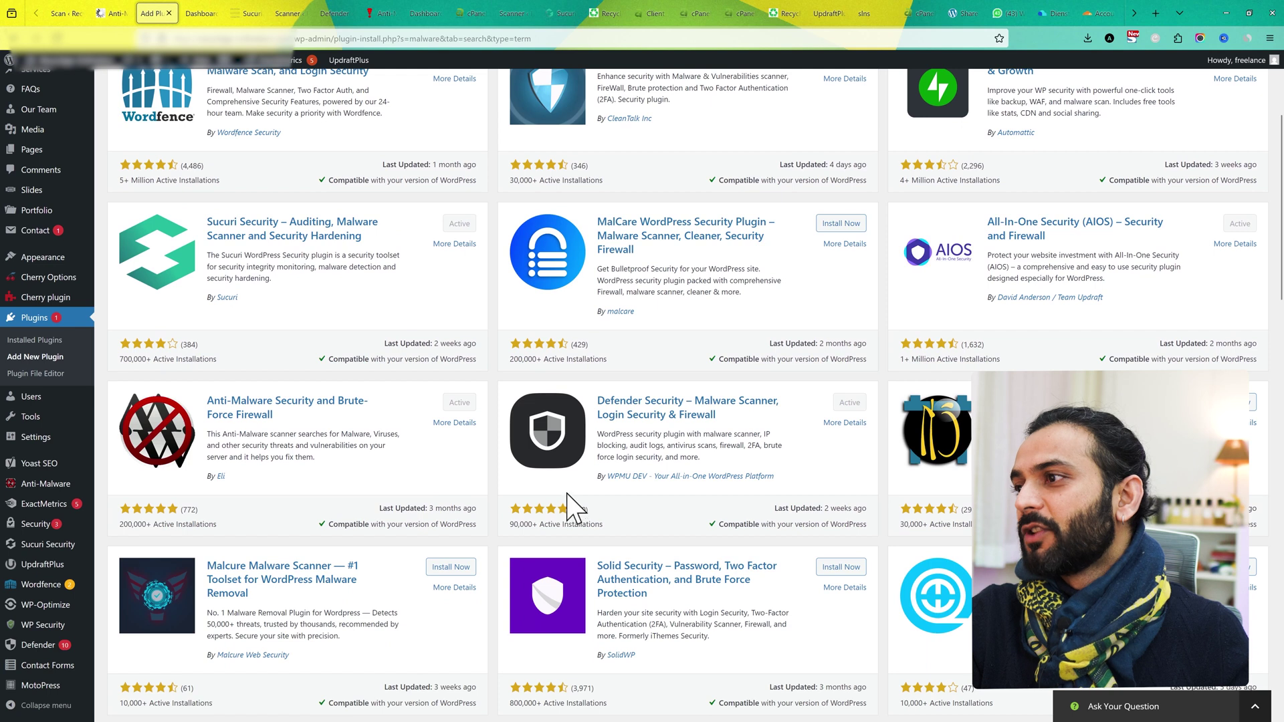
click(287, 13)
click(331, 14)
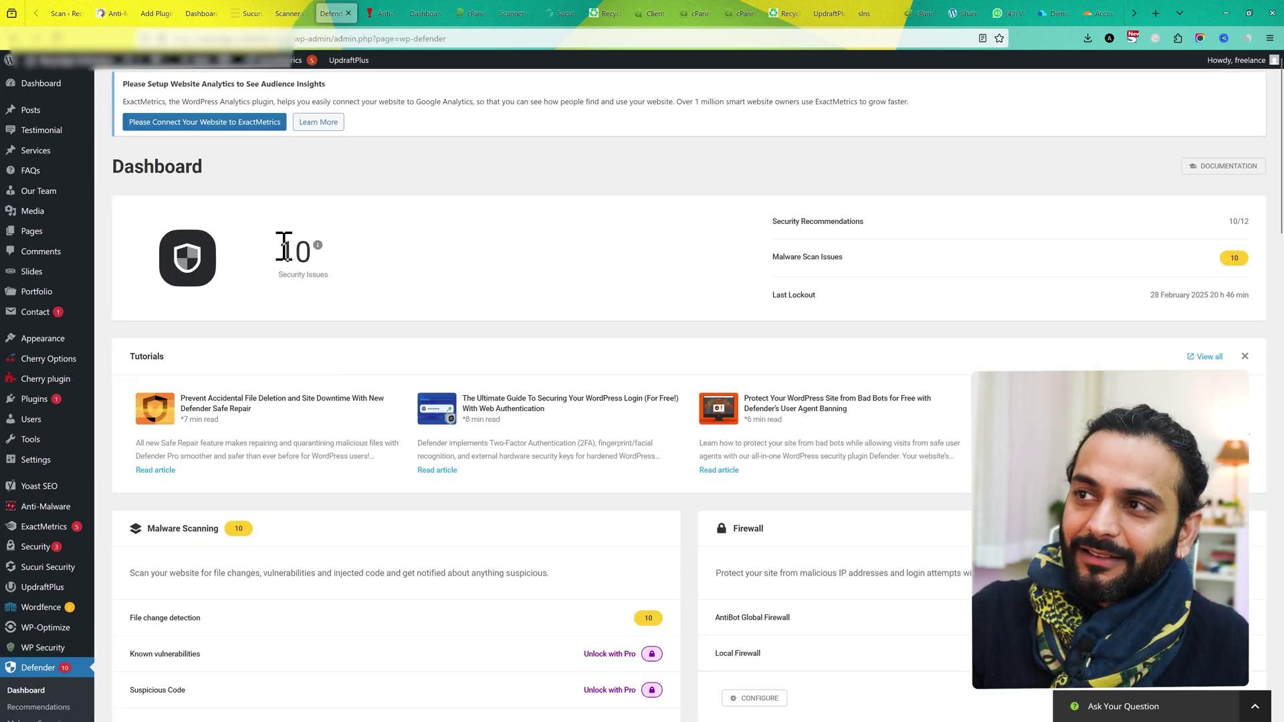
Review the Defender dashboard and open Defender > Malware Scanning with its 10 flagged files
drag(284, 247, 318, 249)
scroll(657, 314, down, 1)
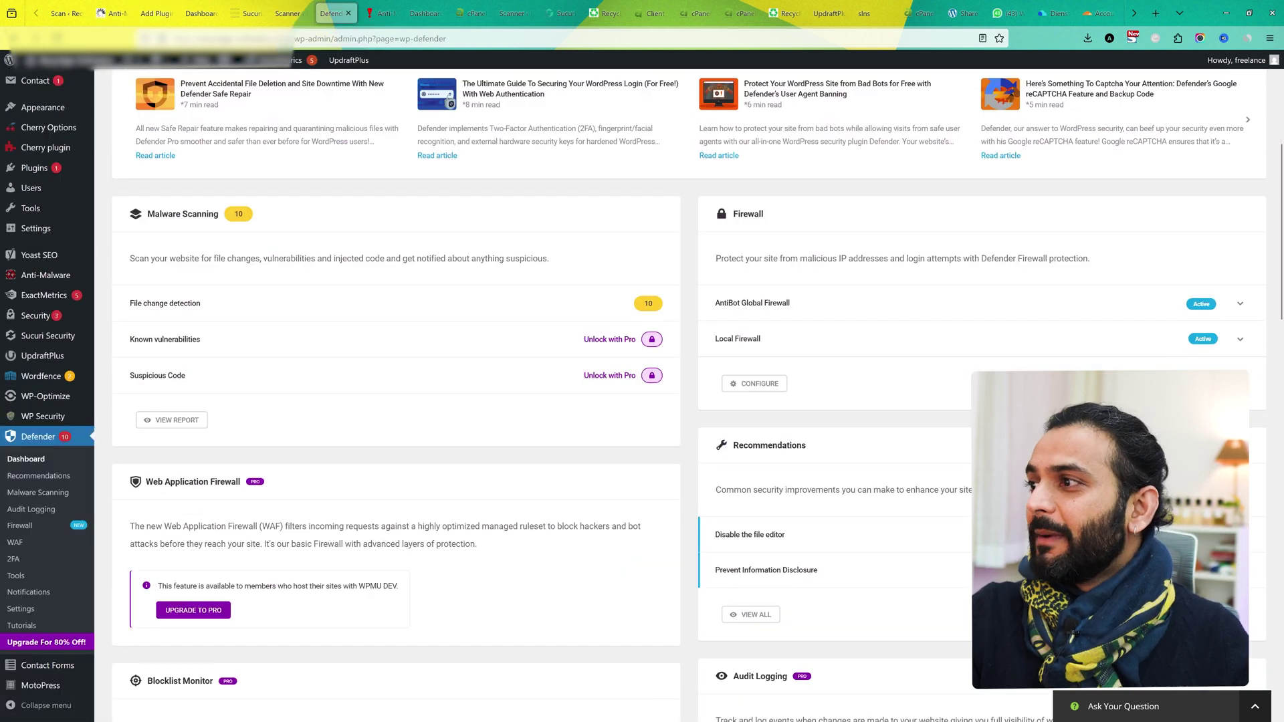
scroll(954, 308, up, 2)
scroll(956, 309, down, 3)
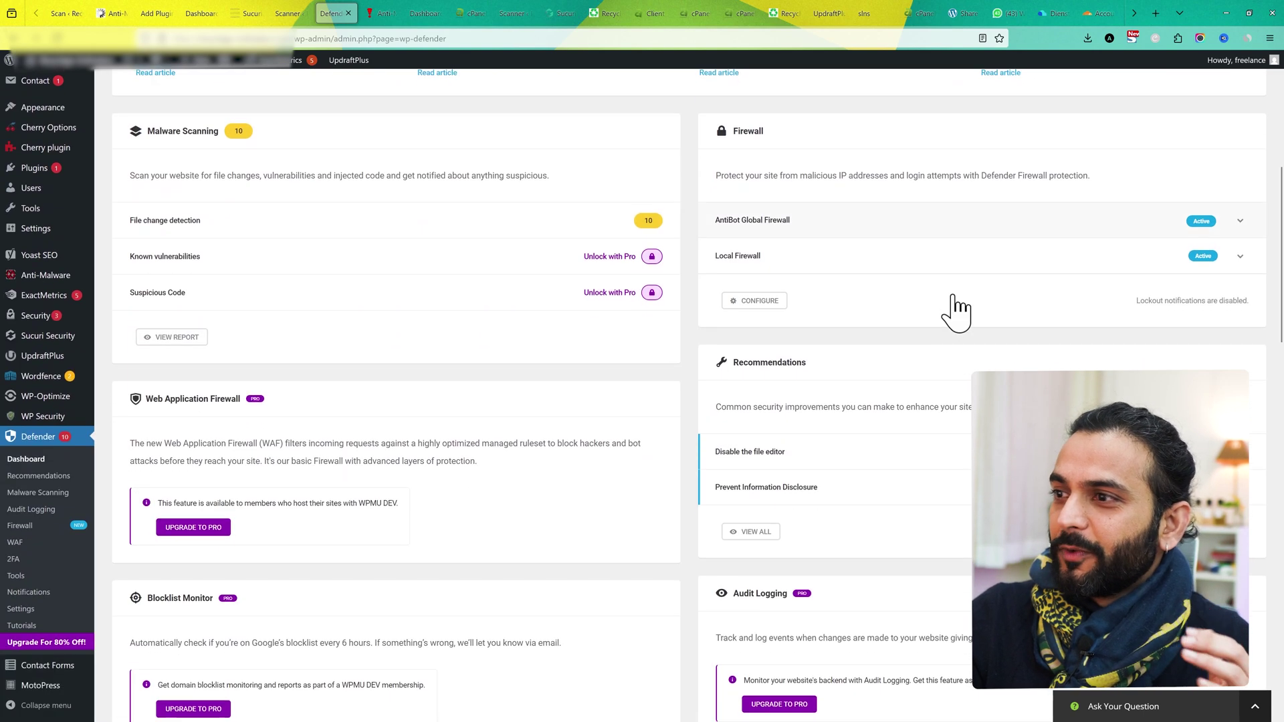
scroll(956, 308, down, 3)
scroll(955, 304, down, 2)
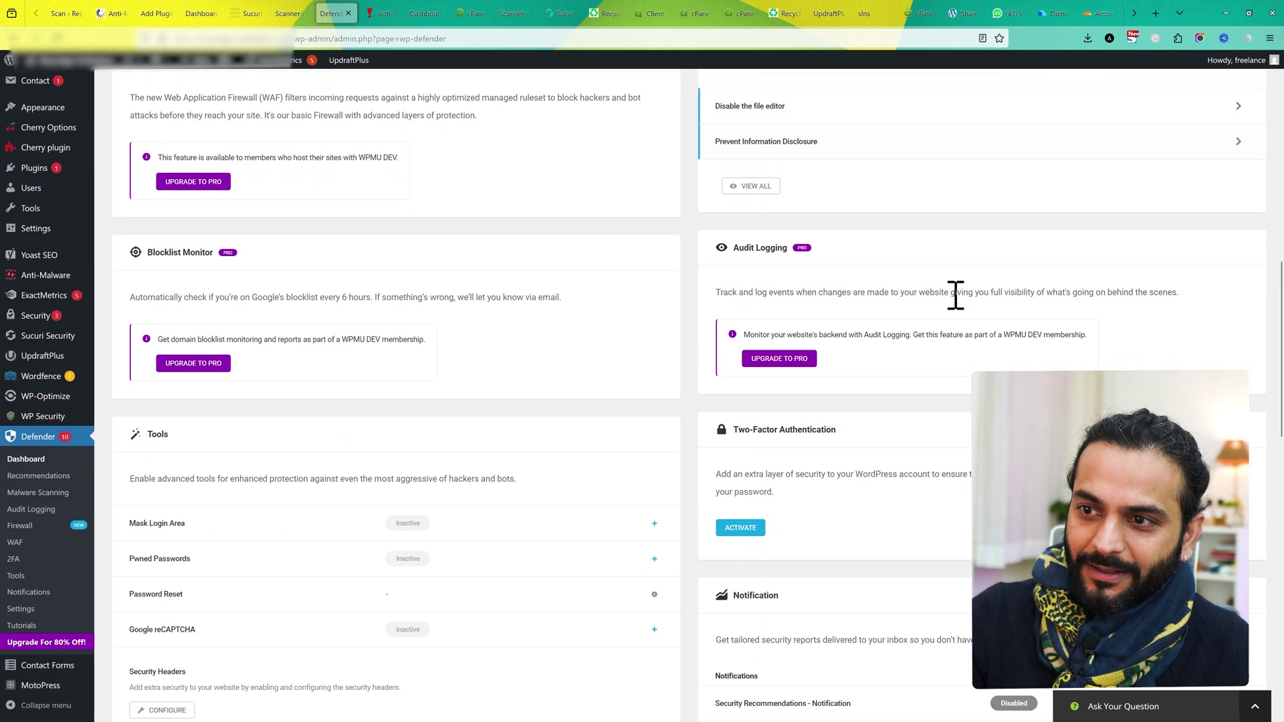
scroll(696, 350, up, 10)
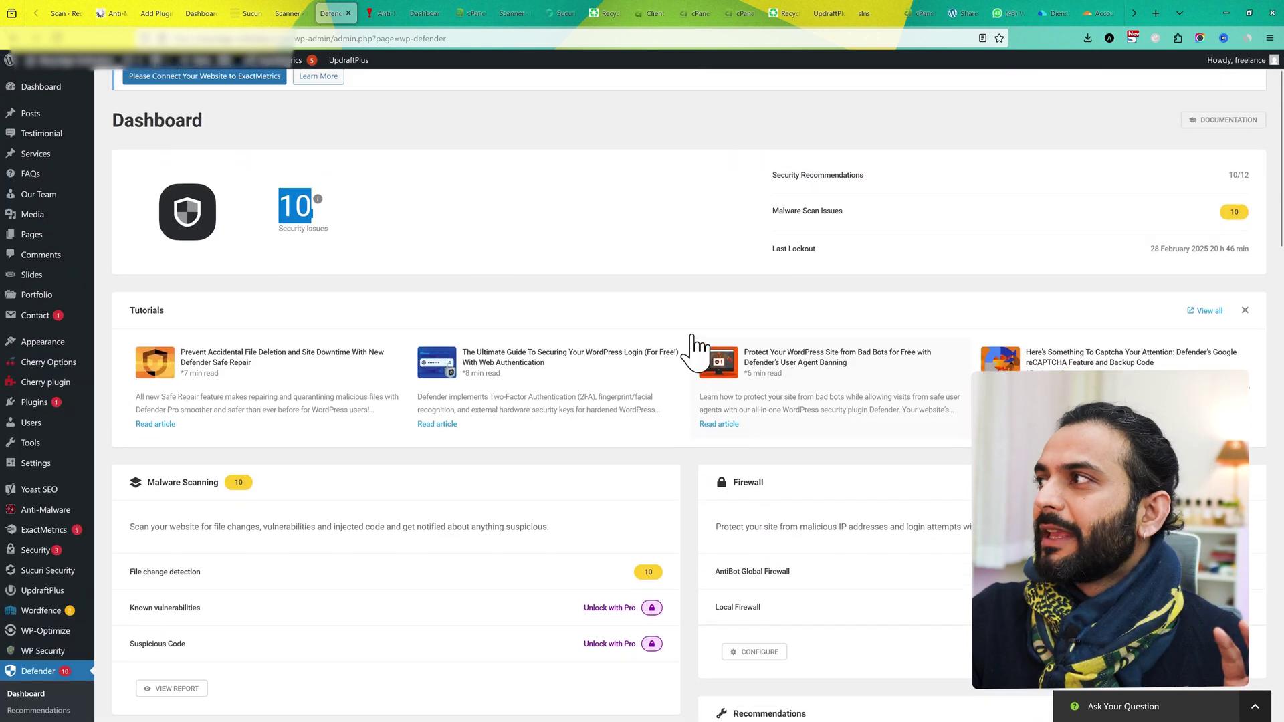
scroll(993, 288, down, 4)
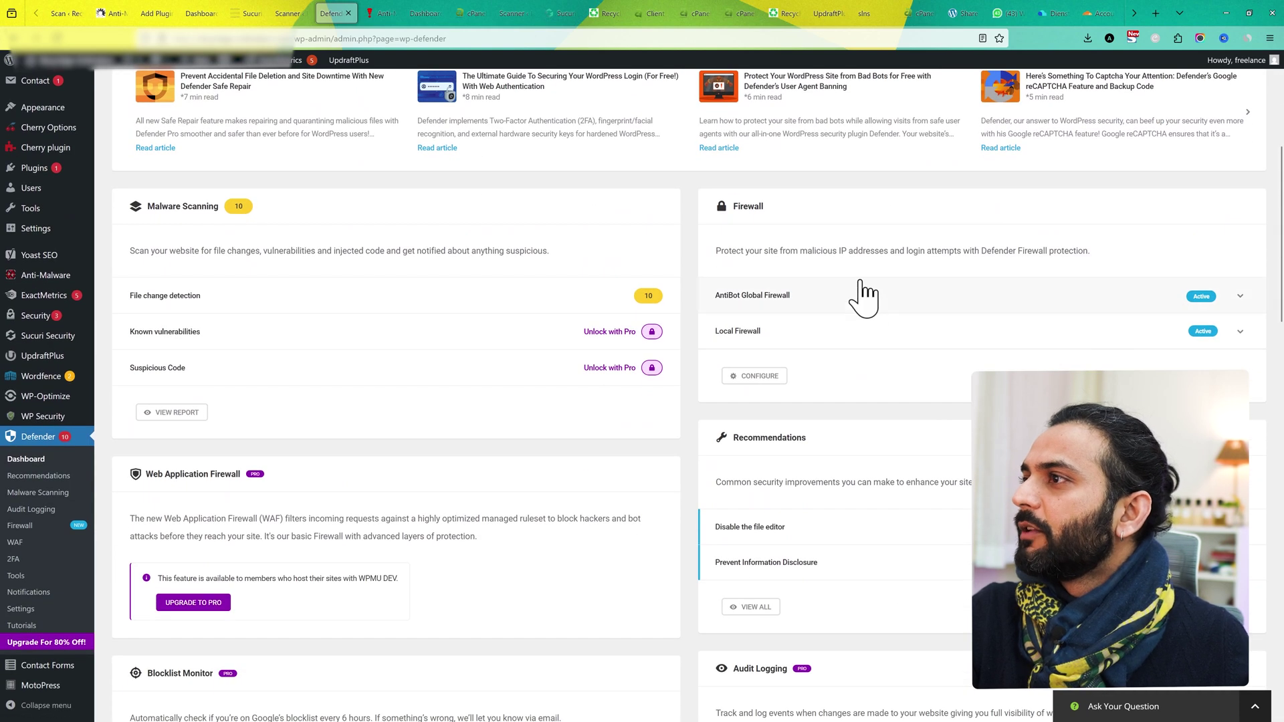
scroll(668, 355, down, 3)
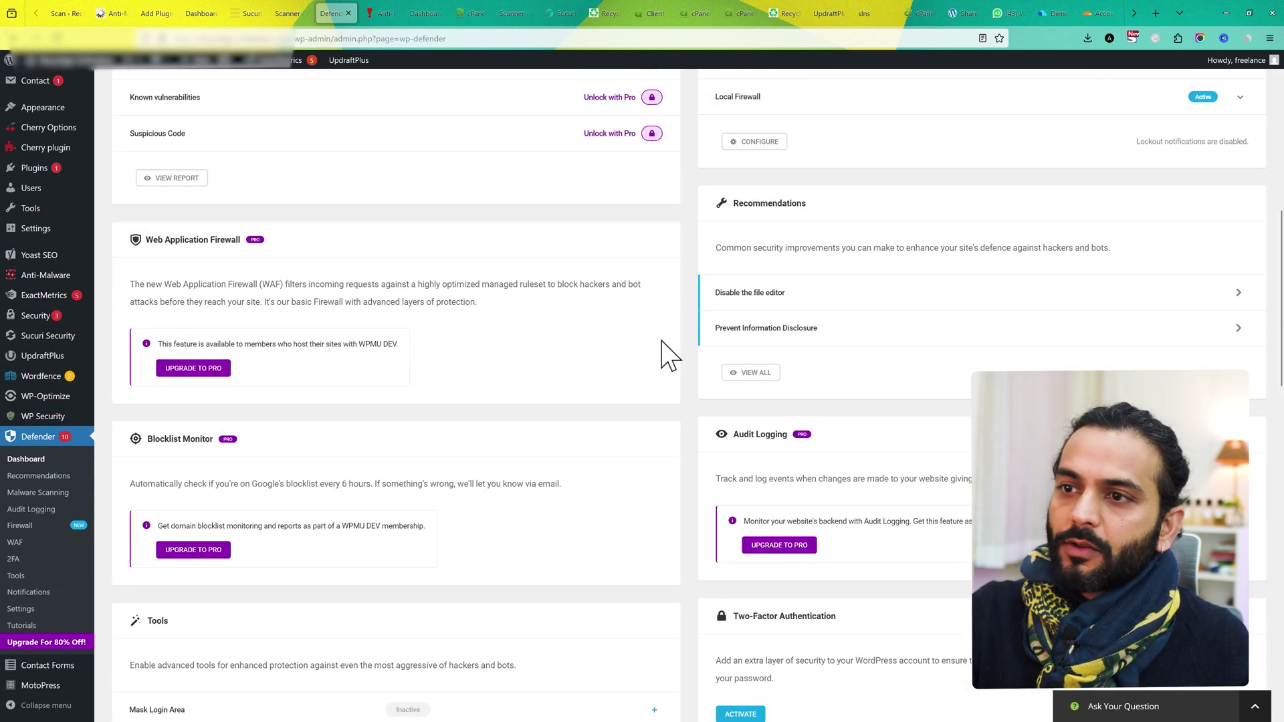
click(34, 493)
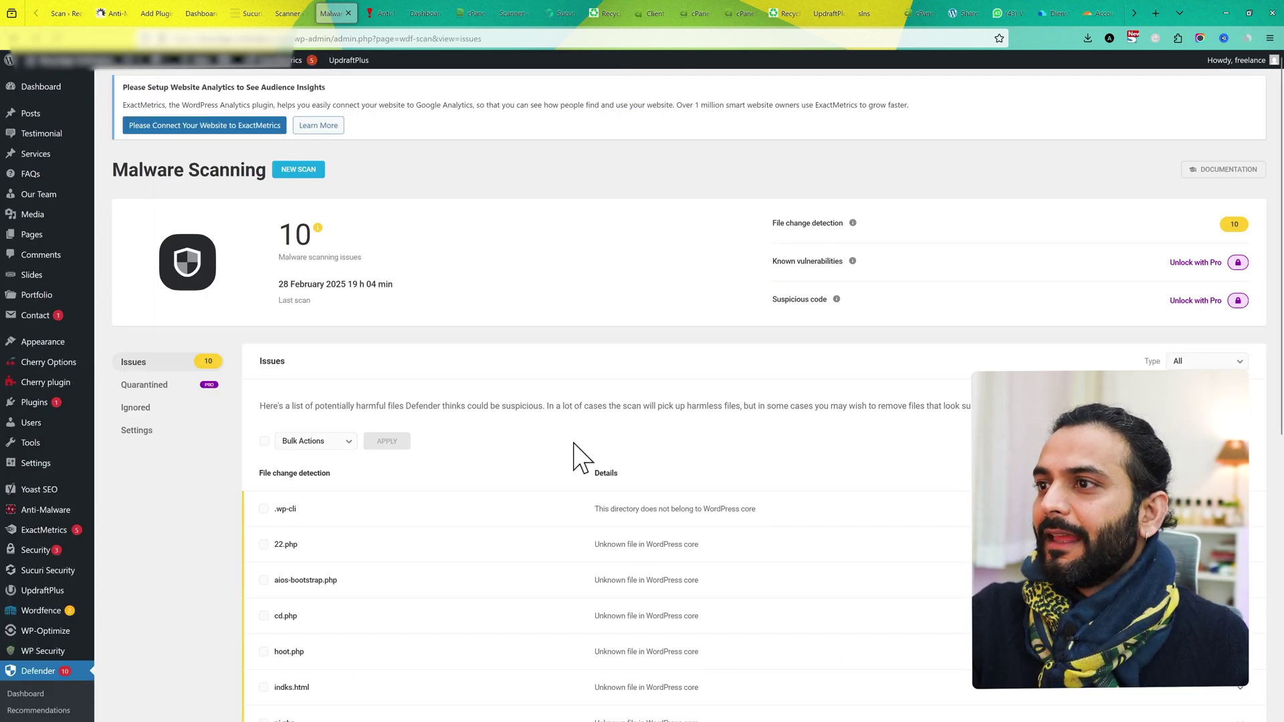
scroll(580, 498, down, 3)
scroll(581, 498, down, 2)
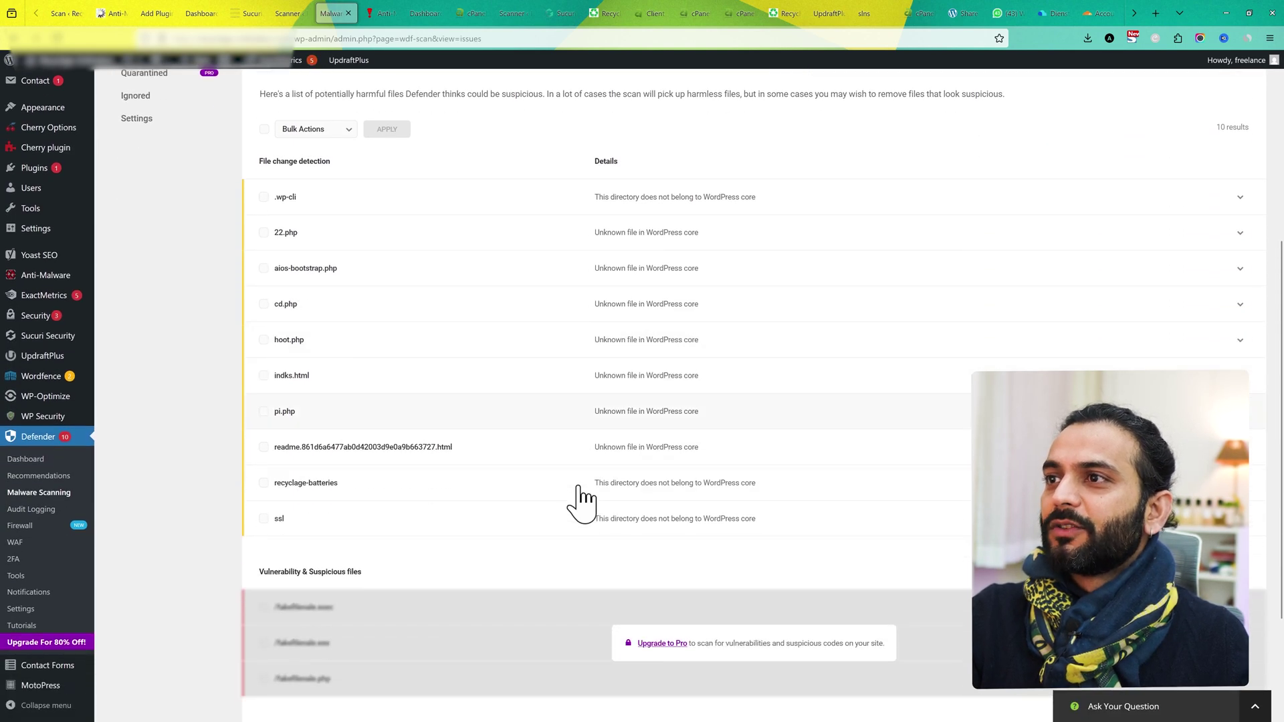
scroll(545, 387, down, 3)
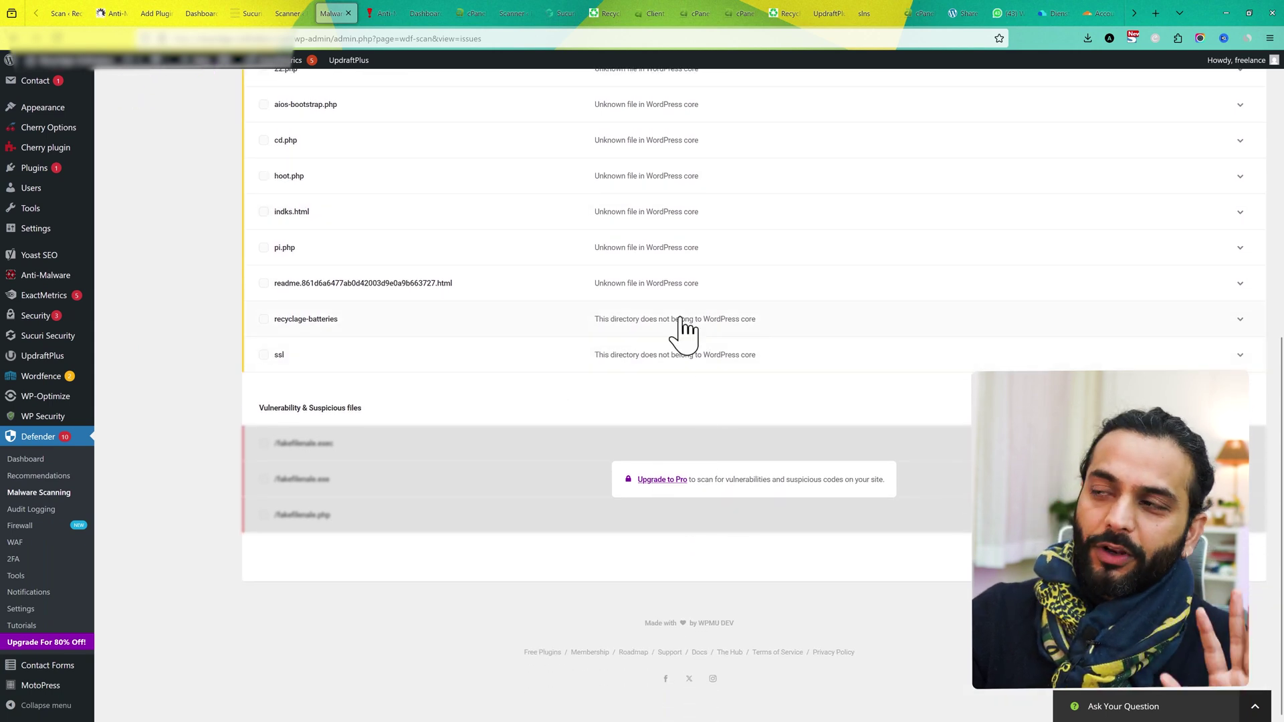
scroll(682, 330, up, 2)
scroll(550, 354, up, 2)
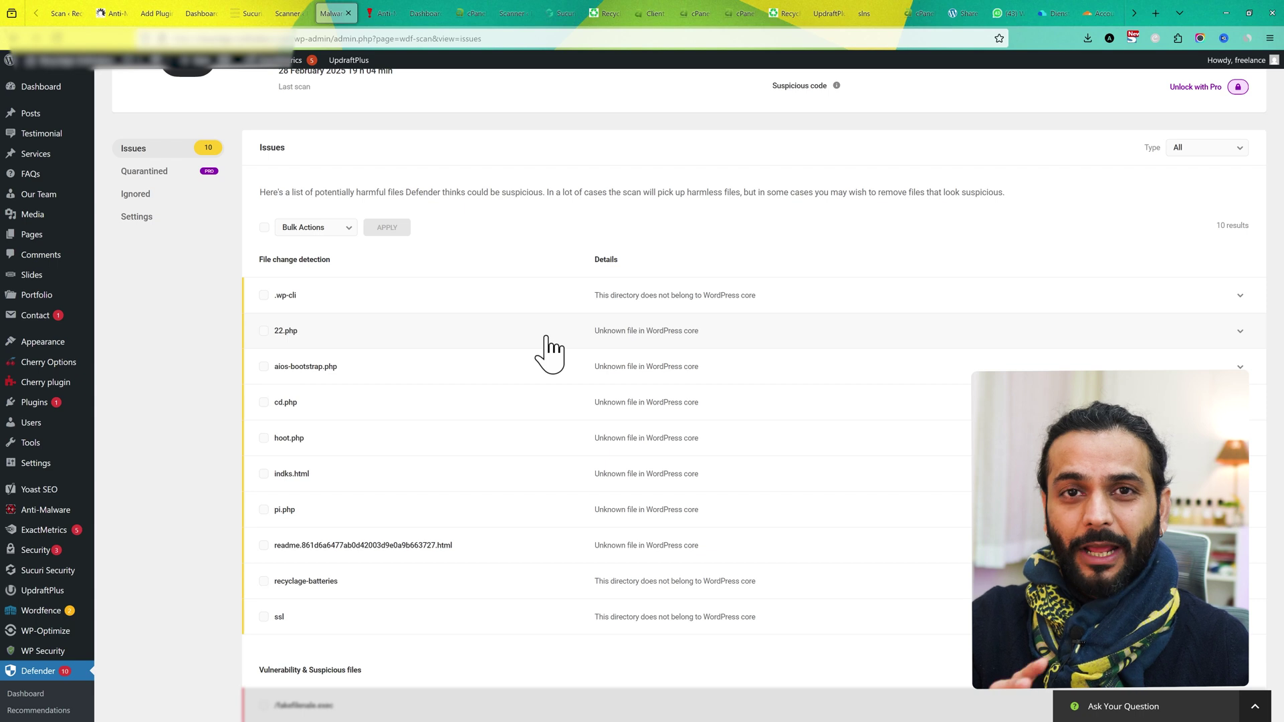
Select all ten flagged files and apply the Delete bulk action
click(265, 227)
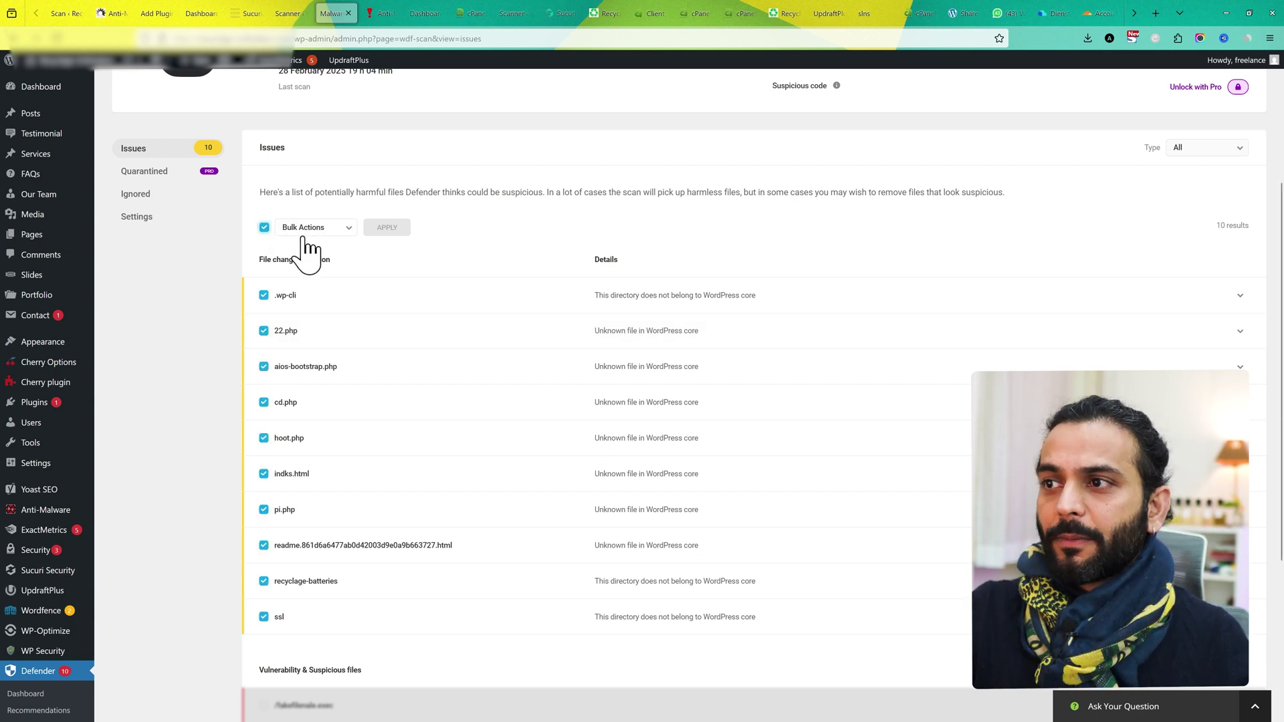
click(350, 231)
click(321, 292)
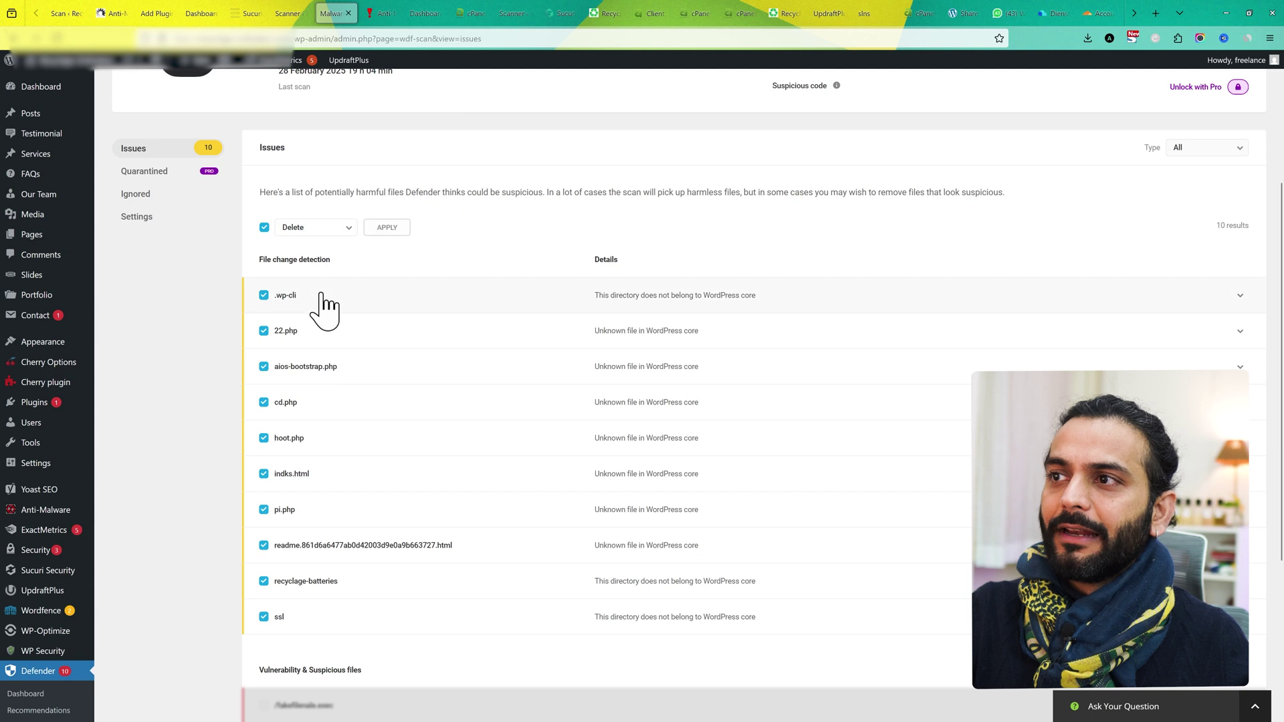
scroll(338, 525, down, 1)
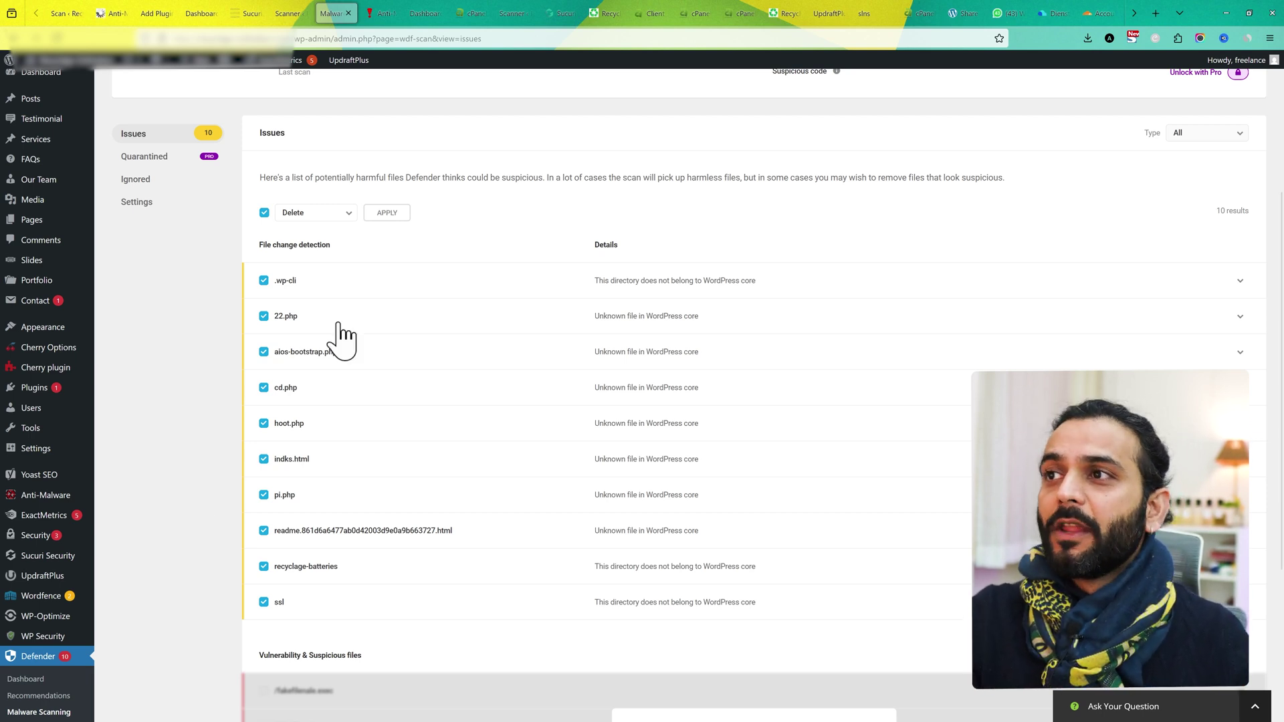
click(387, 213)
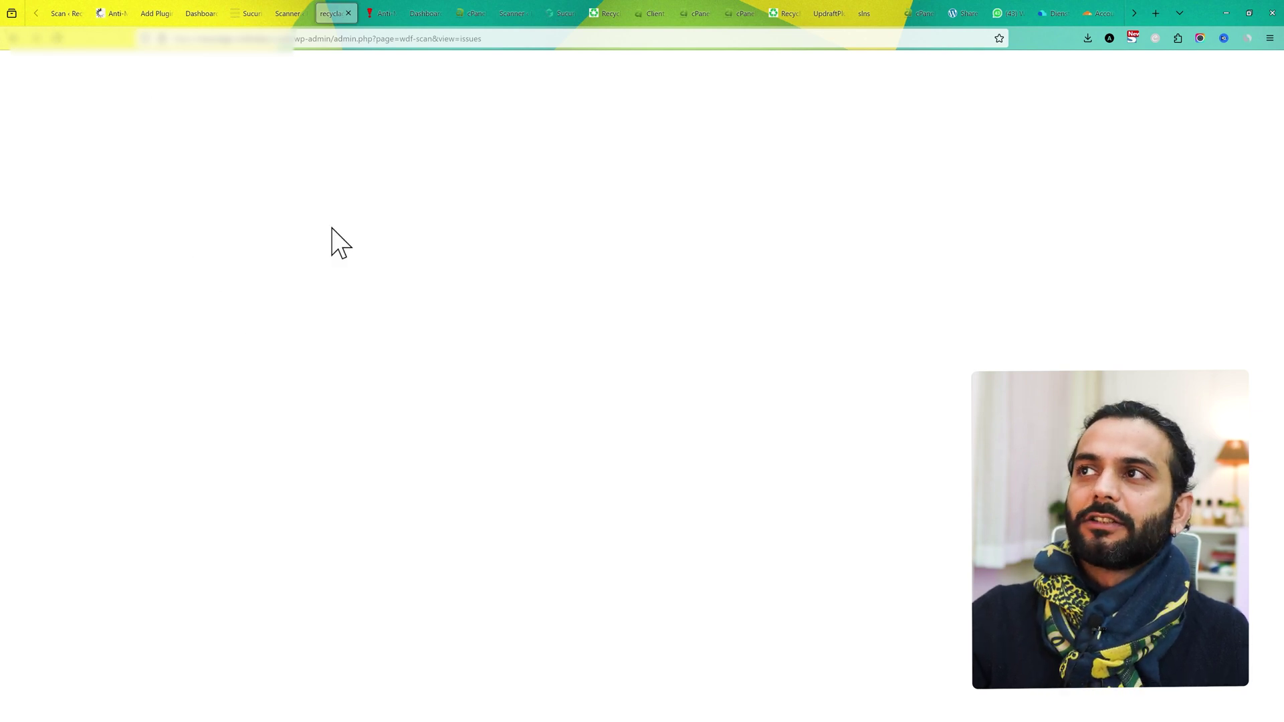
Switch to the wp-admin tab, then the A2 Hosting client area with its Turbo Boost Web Hosting service
click(205, 19)
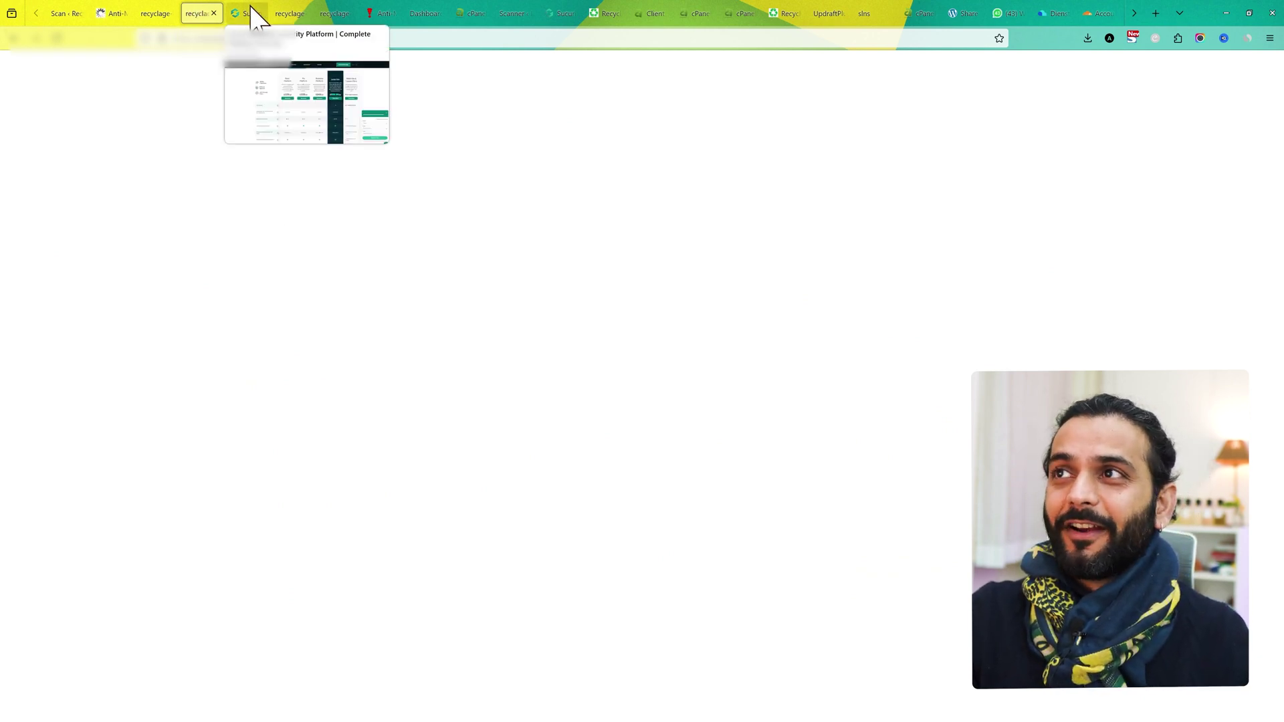
click(652, 14)
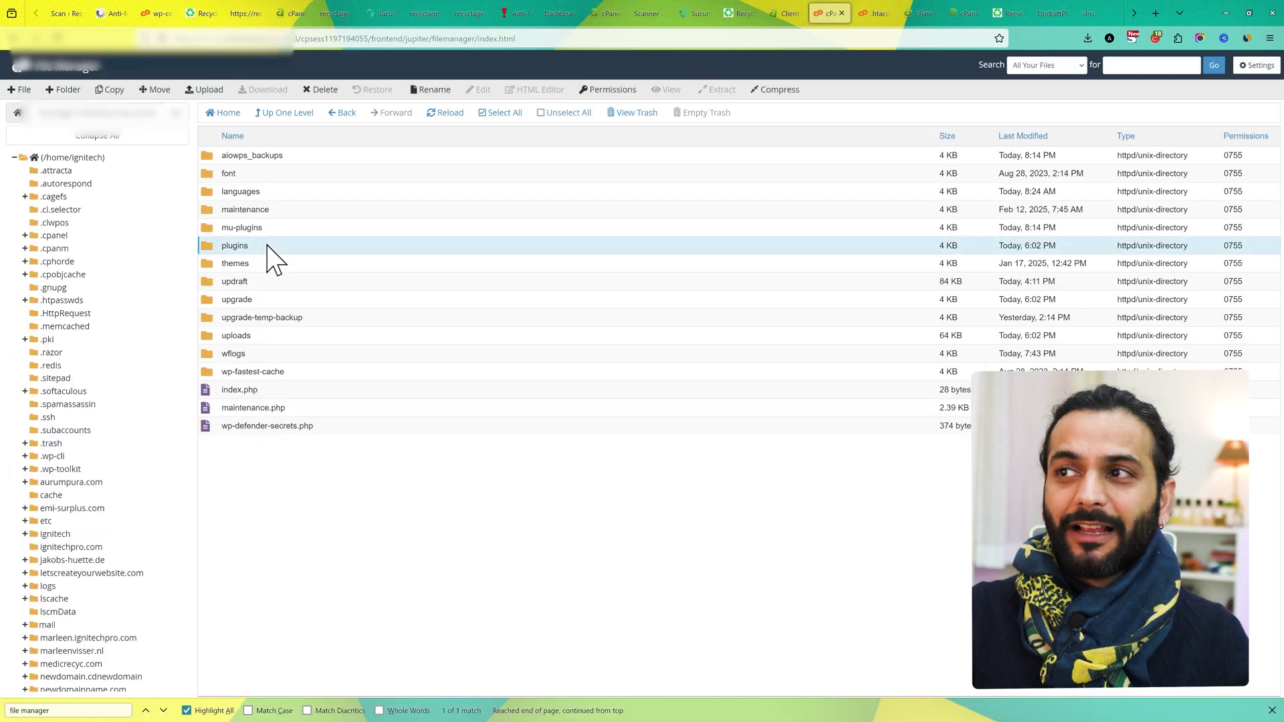
Rename the sucuri-scanner plugin folder to sucuri-scanner-bak
double_click(266, 249)
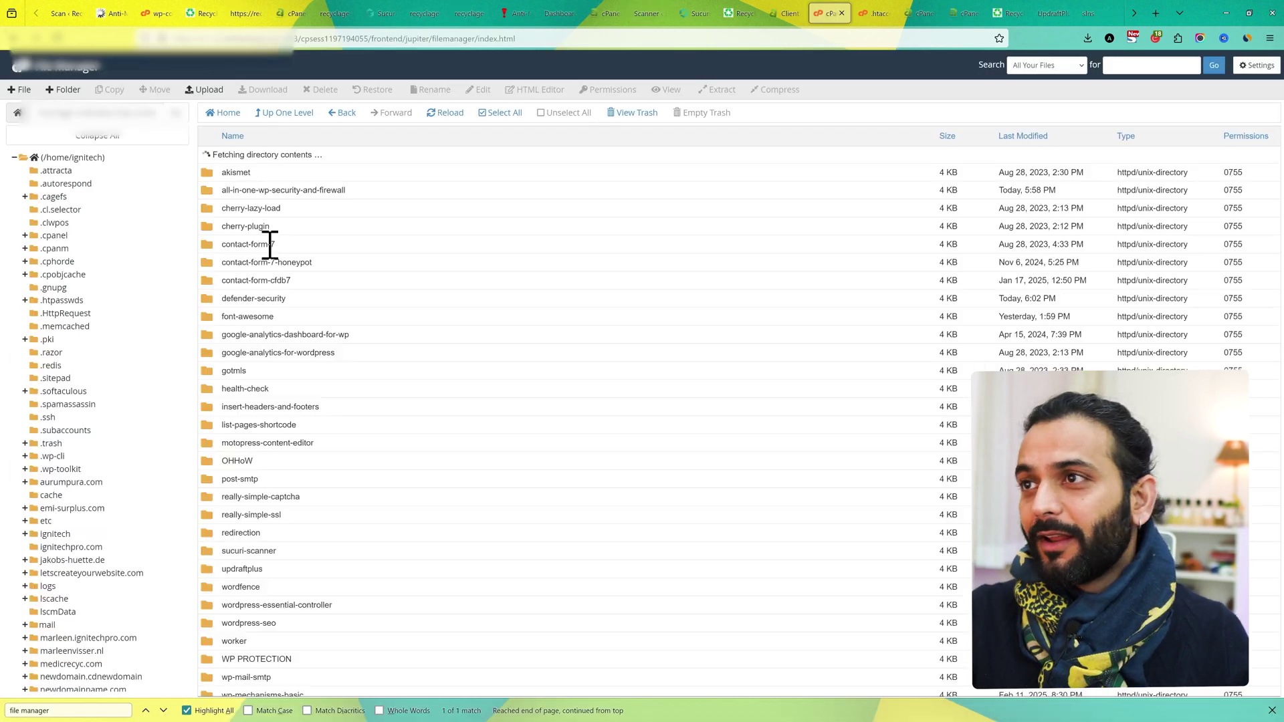
scroll(286, 436, down, 2)
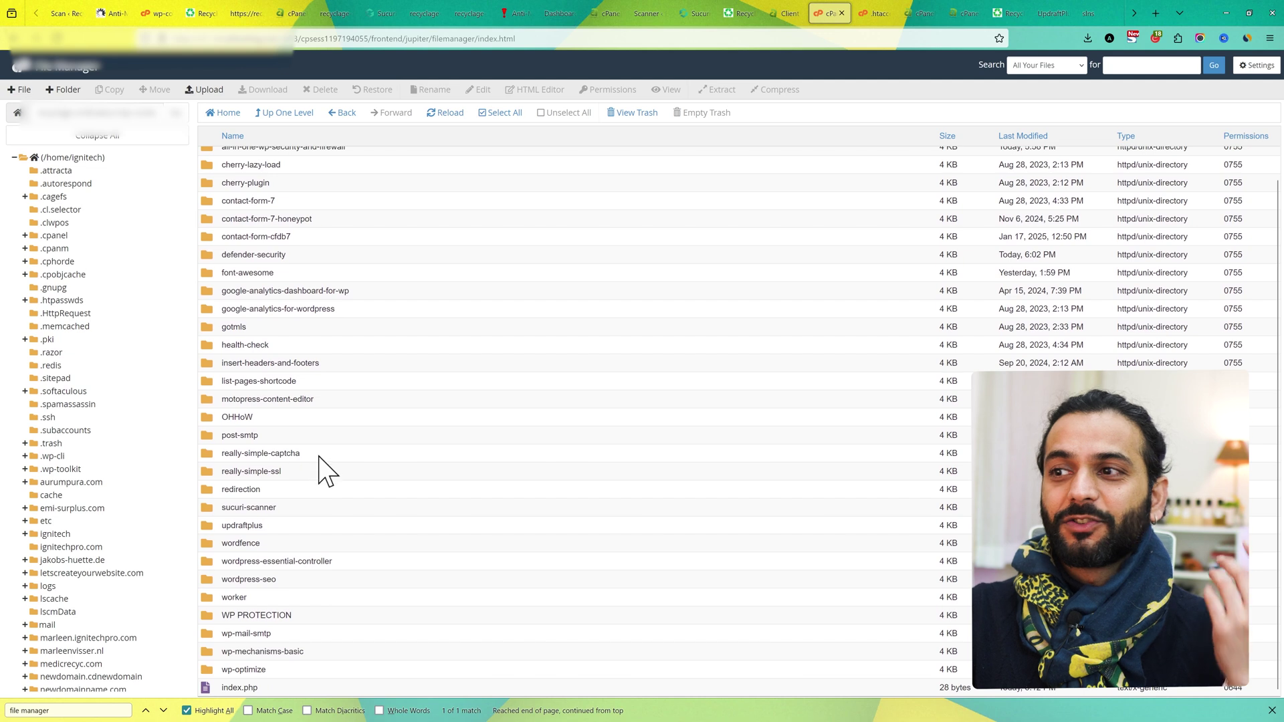
click(282, 510)
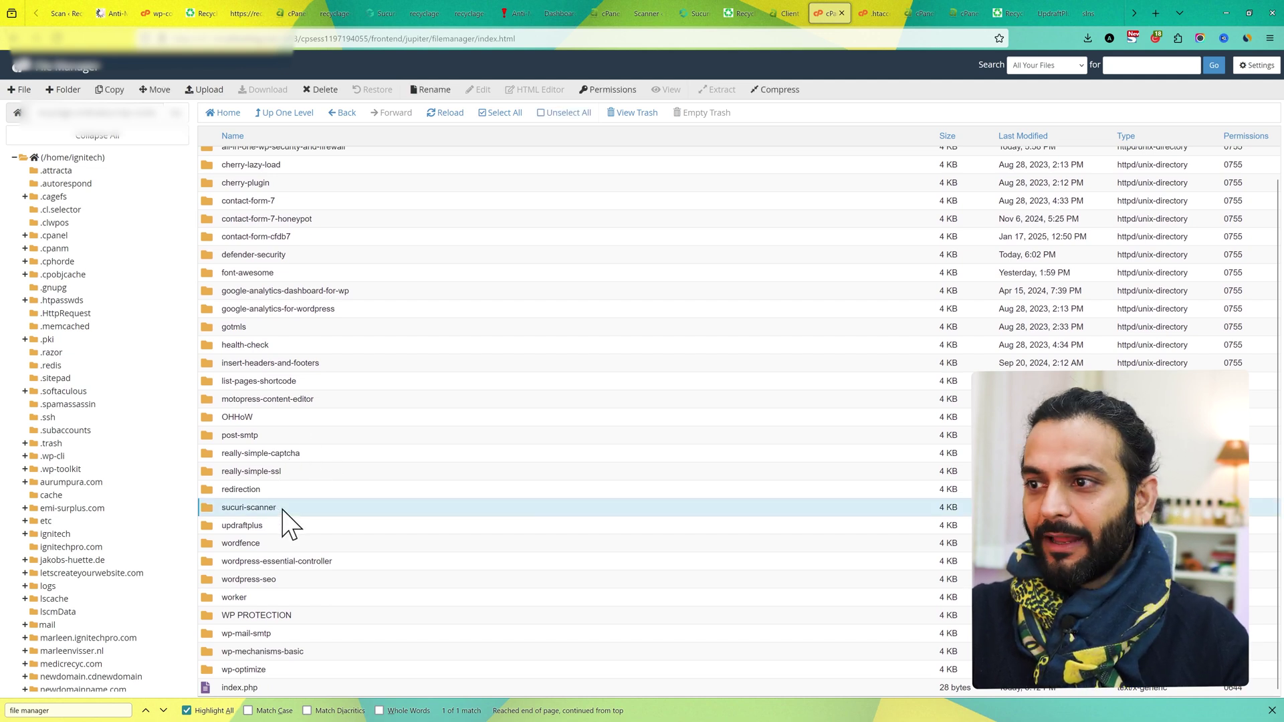
right_click(293, 511)
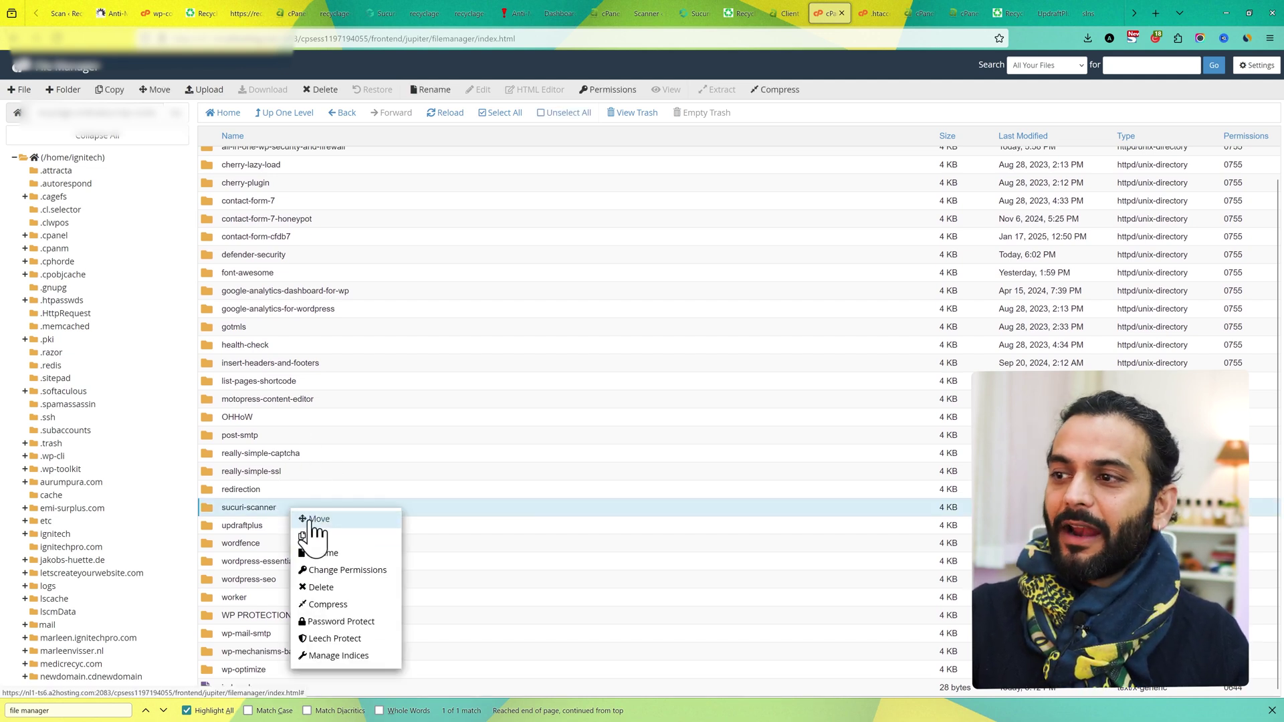
click(338, 558)
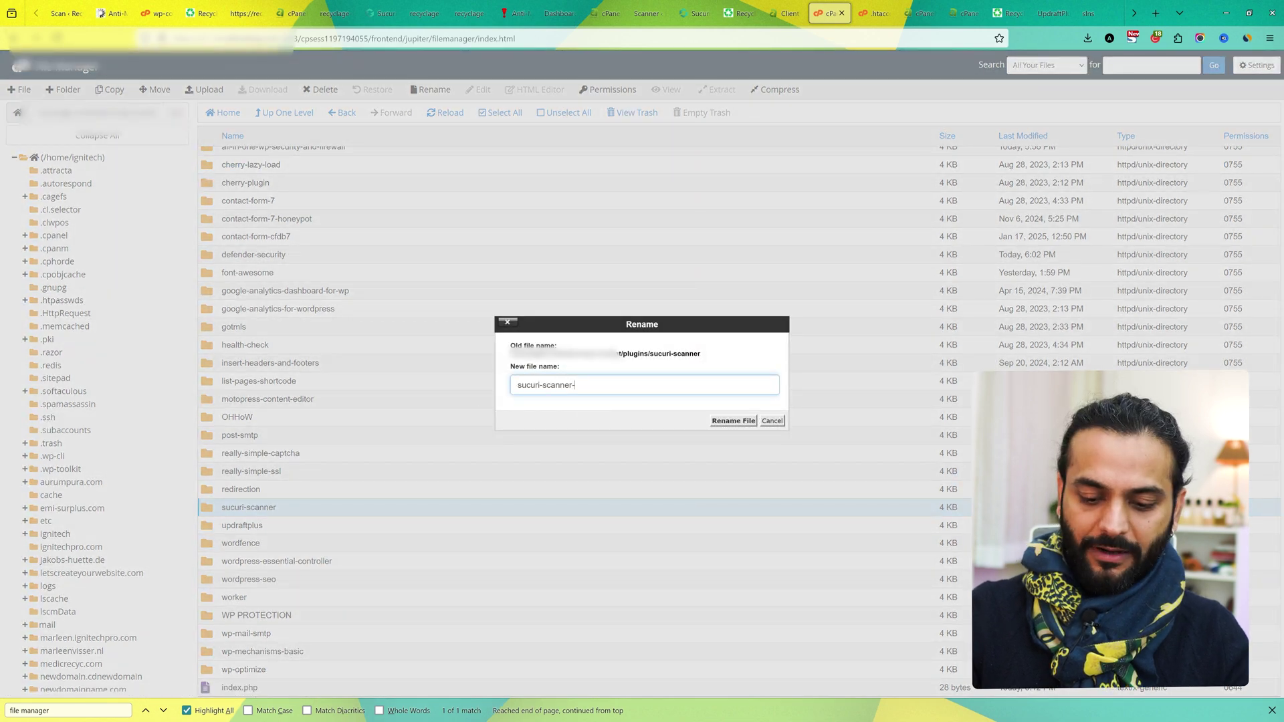
click(736, 421)
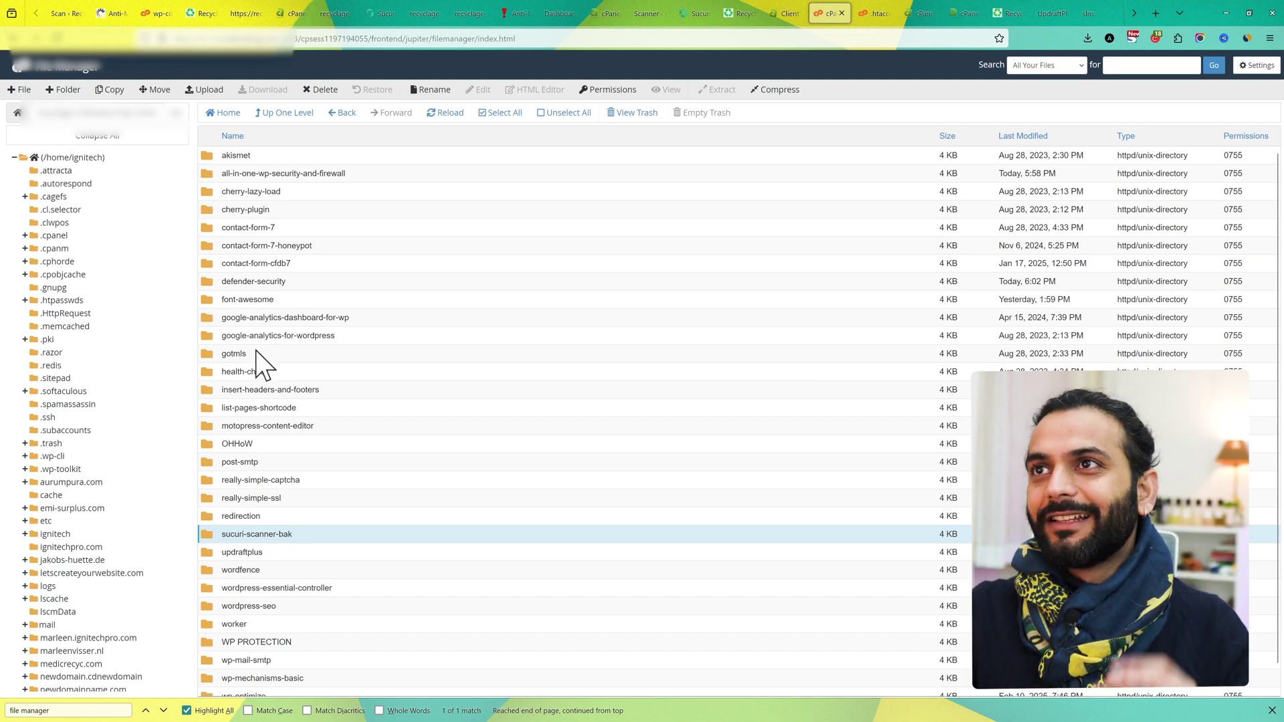
Go up one level to the site's root folder containing wp-content and .htaccess
mouse_move(213, 20)
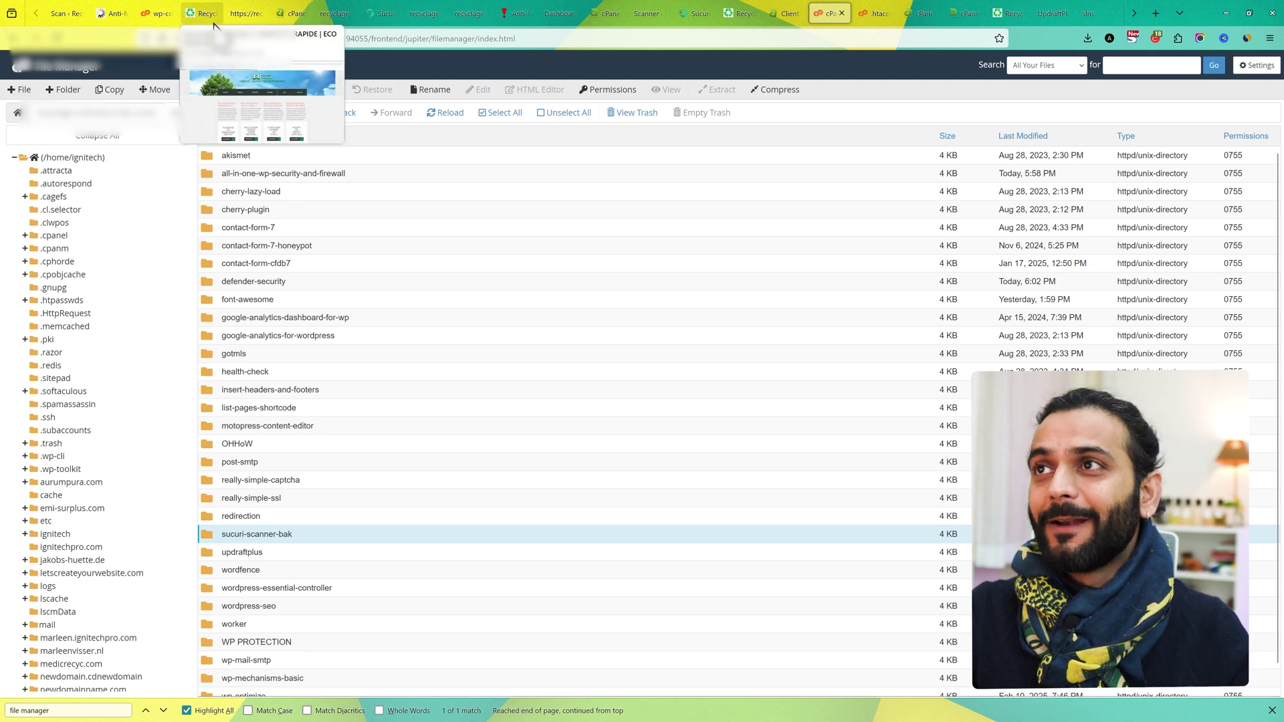
mouse_move(163, 8)
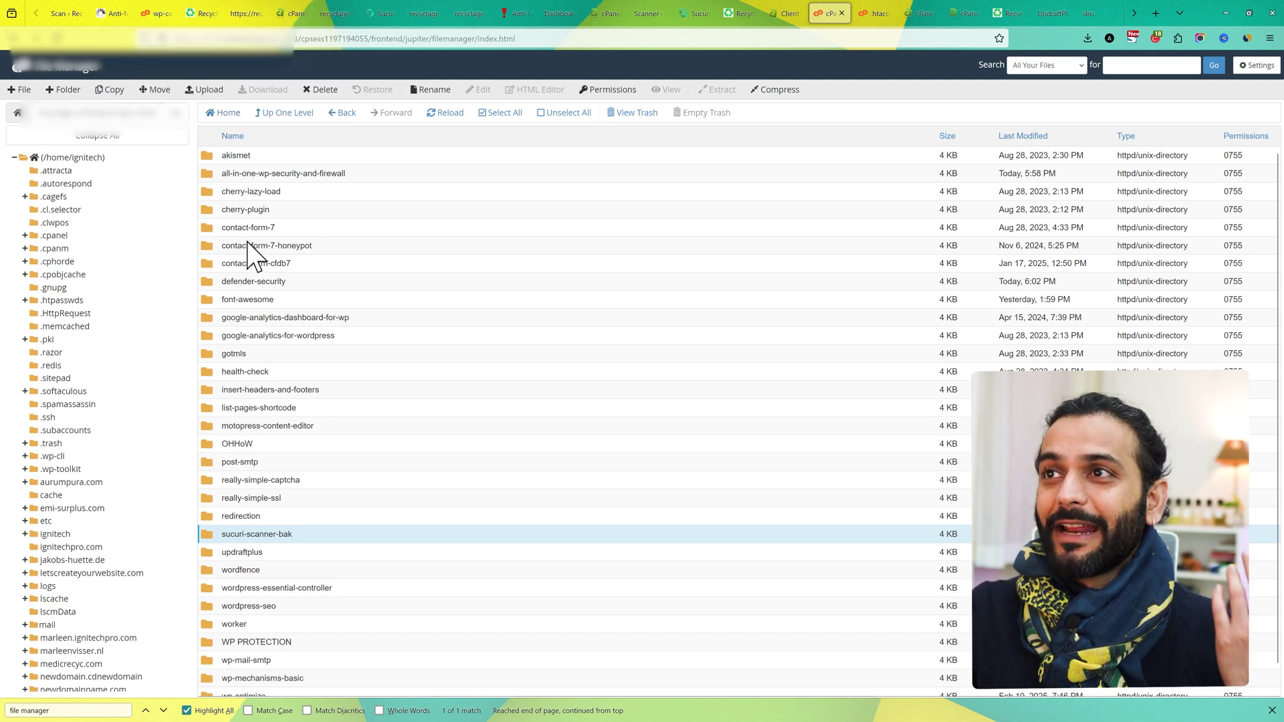
click(292, 114)
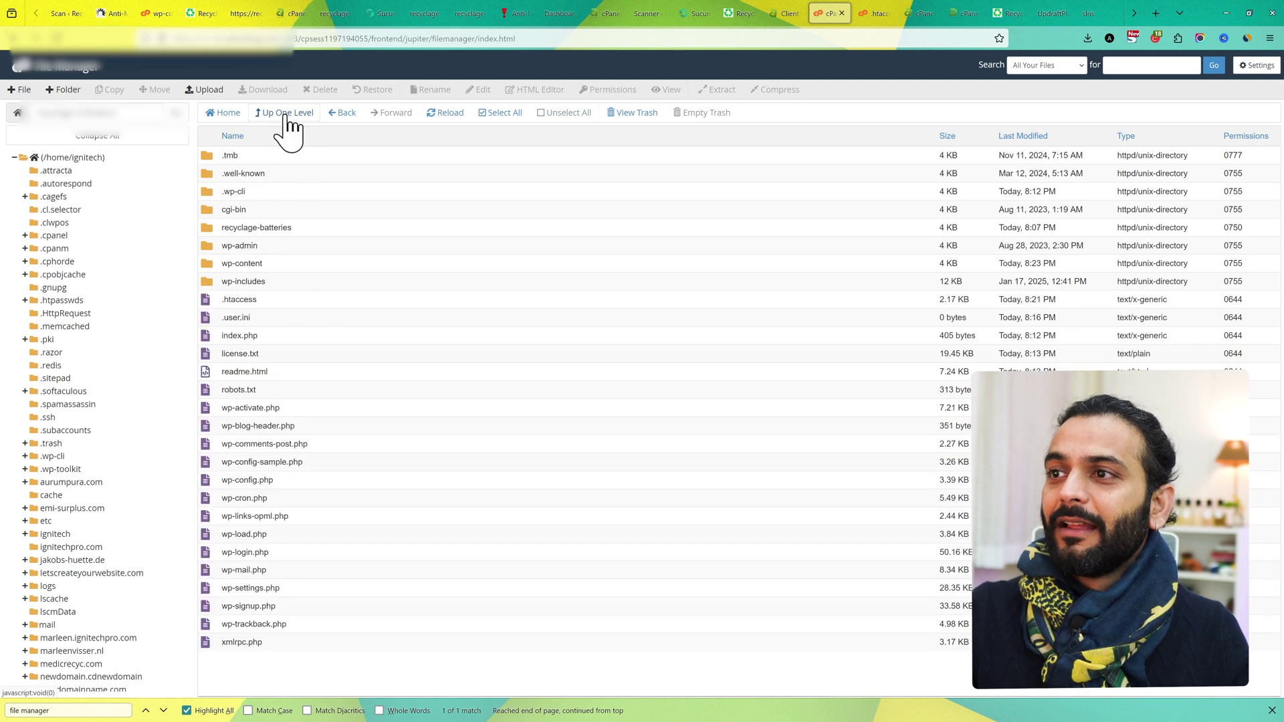
click(164, 13)
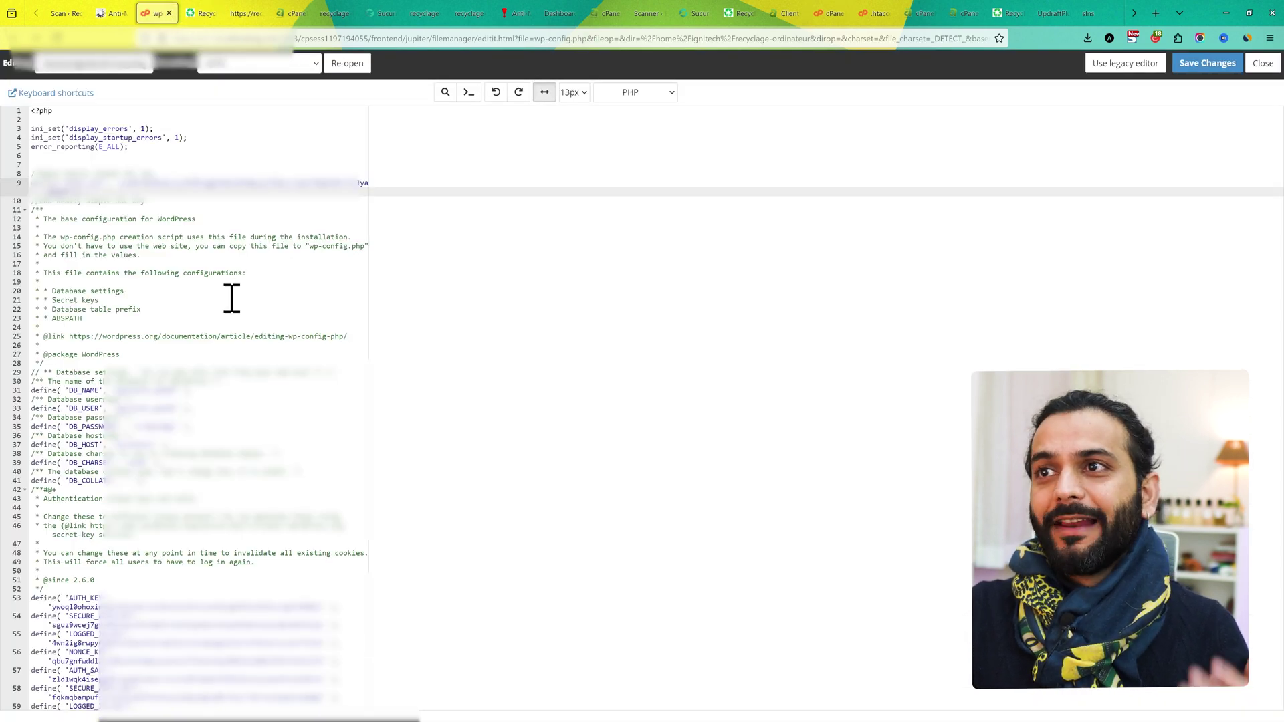
drag(136, 146, 33, 131)
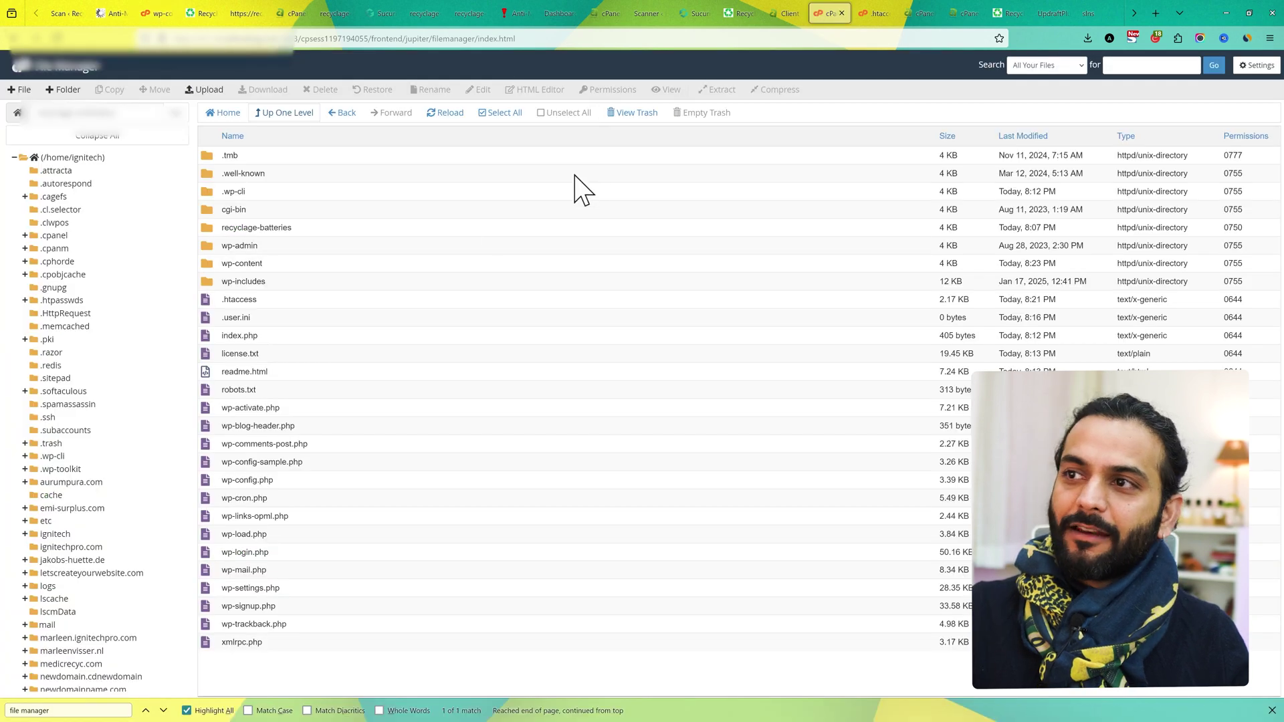
Open the site's .htaccess file in the cPanel File Manager code editor
click(257, 299)
right_click(258, 298)
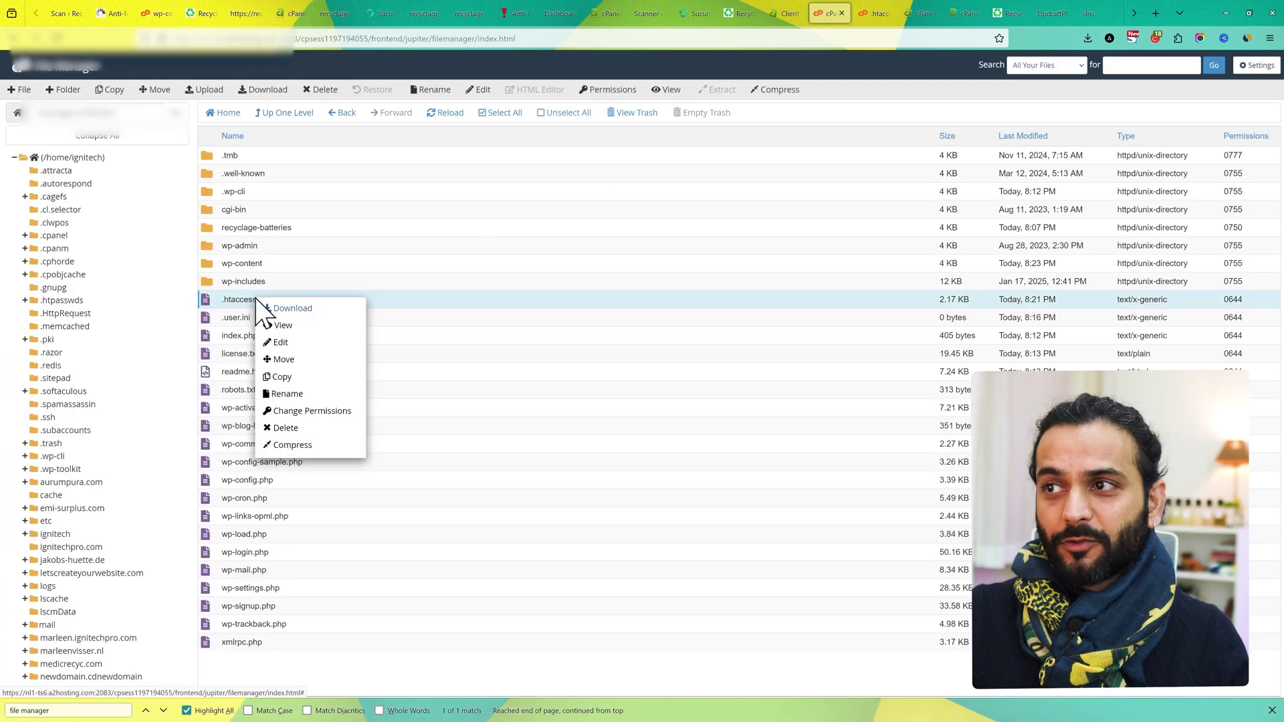
click(281, 338)
click(892, 21)
Delete the AIOWPSEC Firewall block (lines 63–70) from .htaccess and save
click(354, 607)
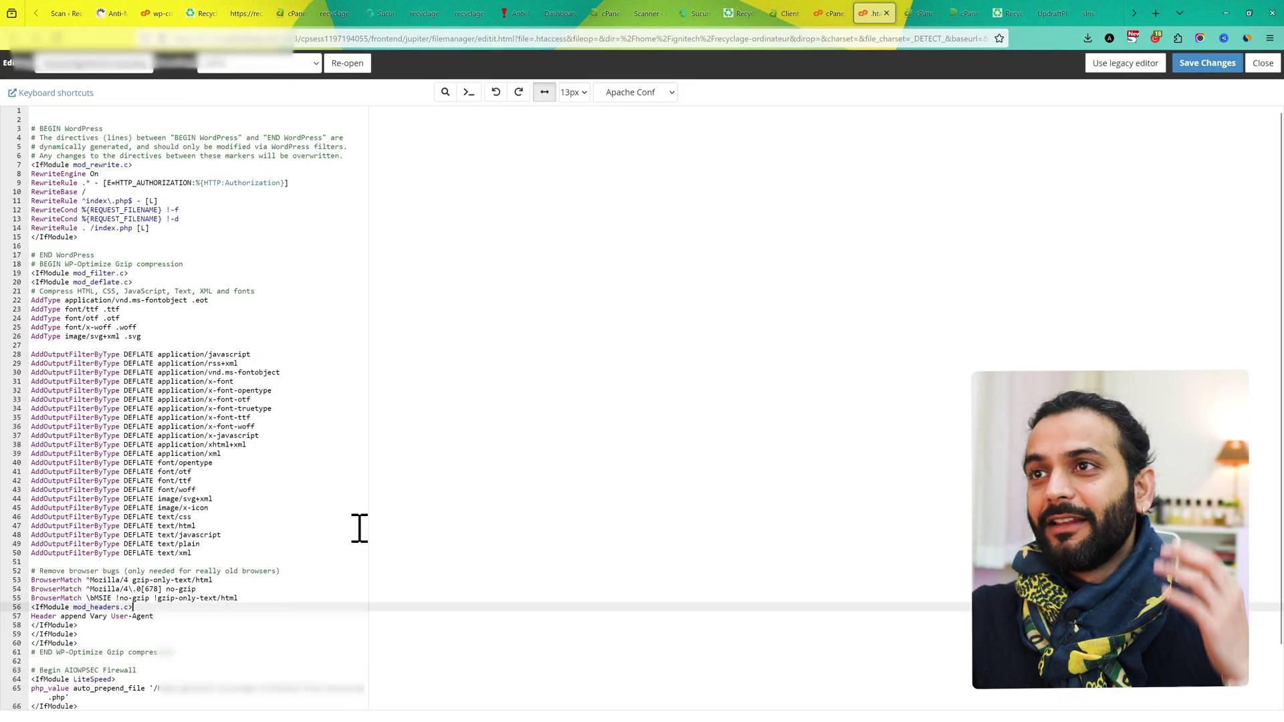
scroll(359, 528, down, 2)
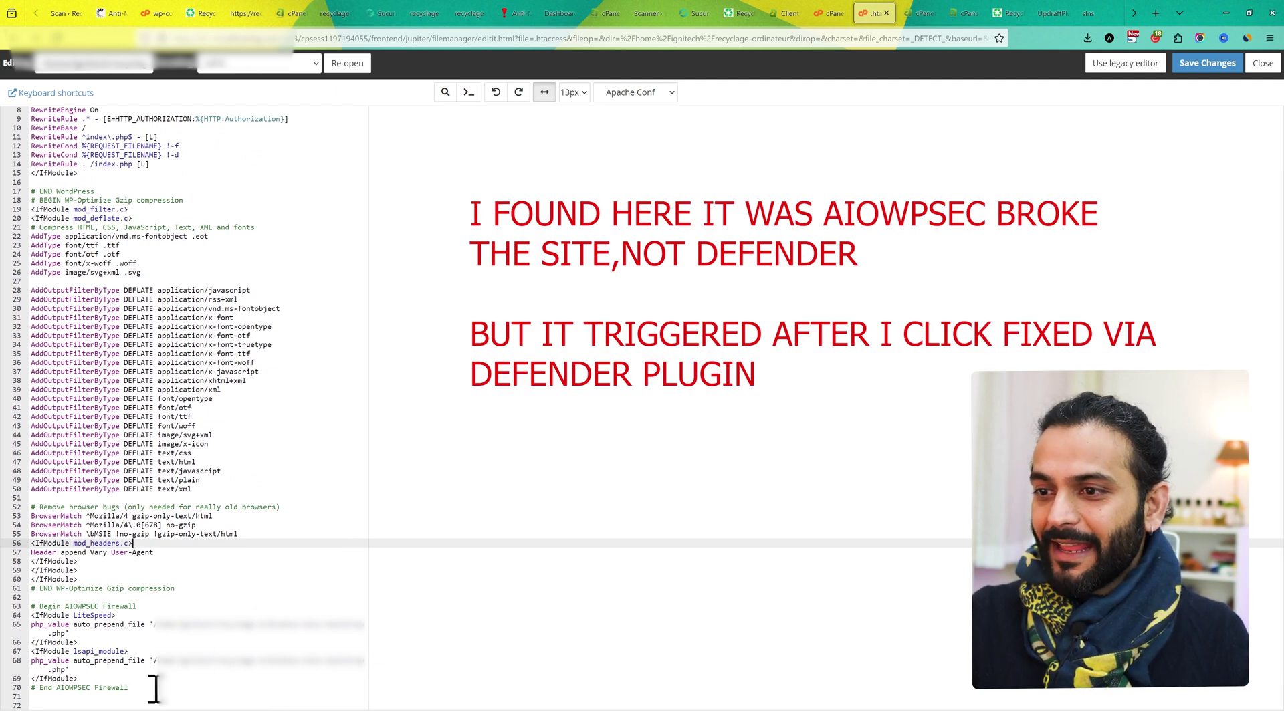
drag(154, 689, 32, 607)
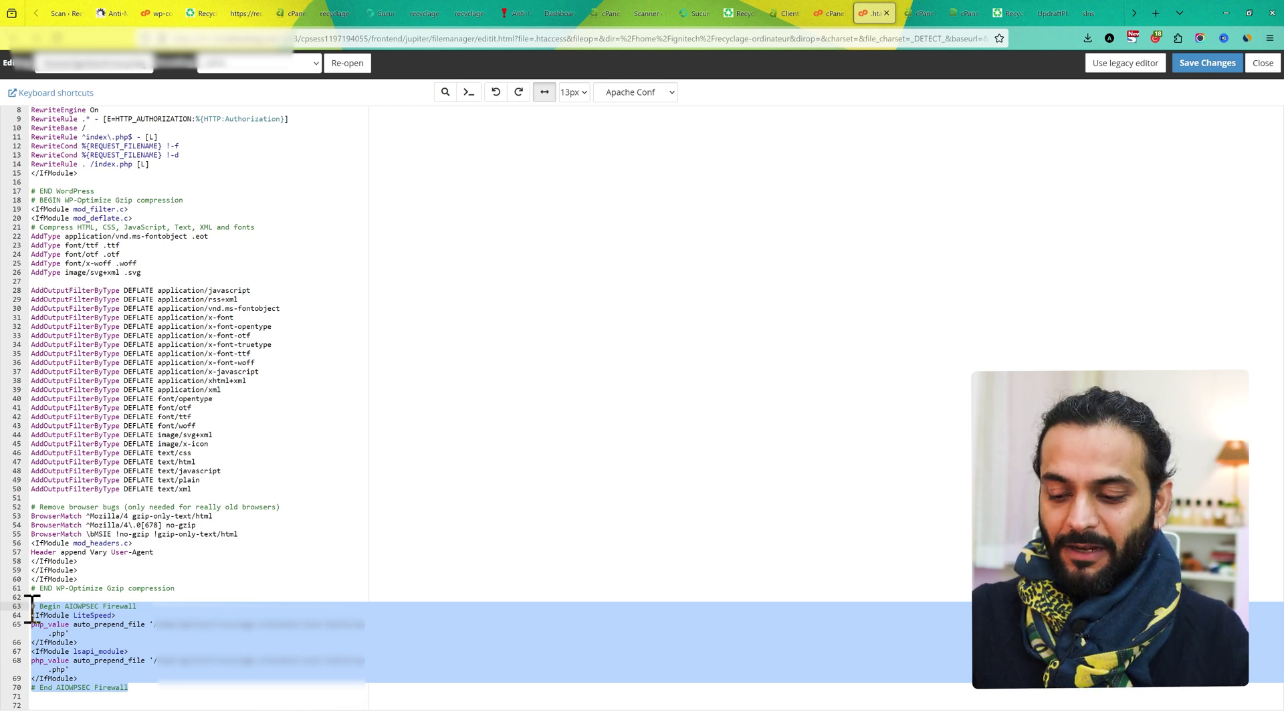
key(BackSpace)
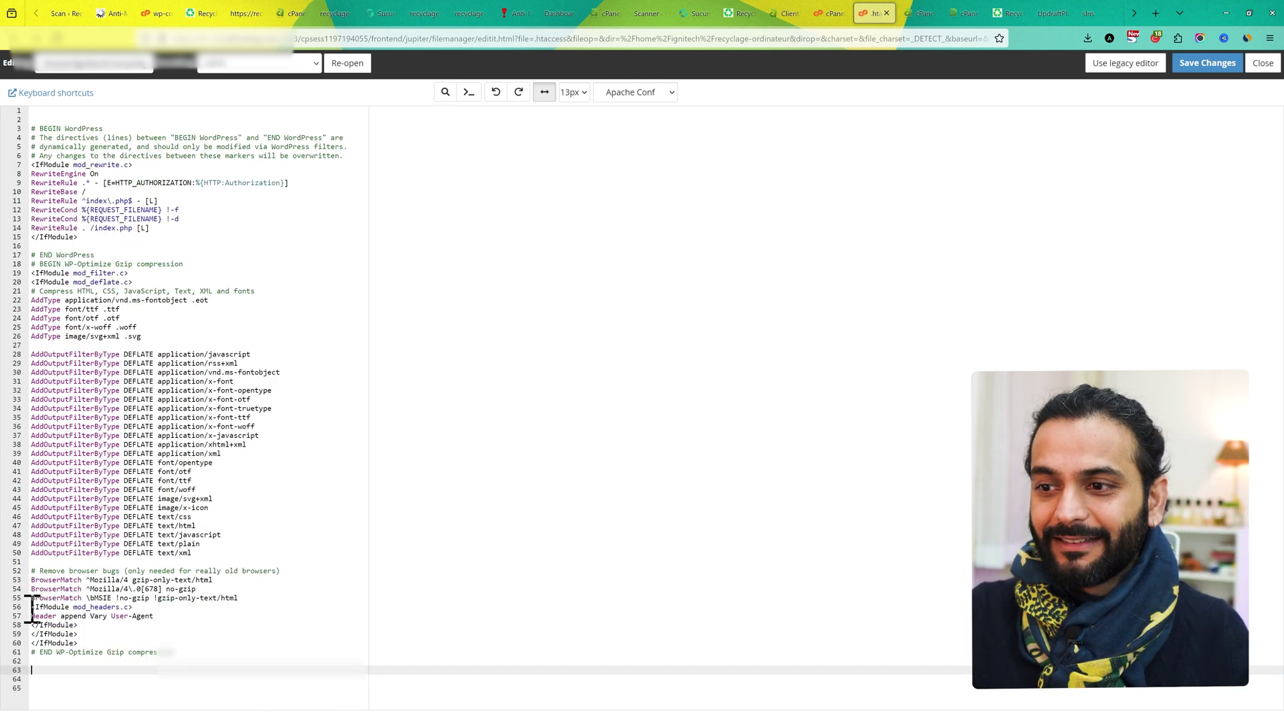
key(ctrl+s)
click(1020, 12)
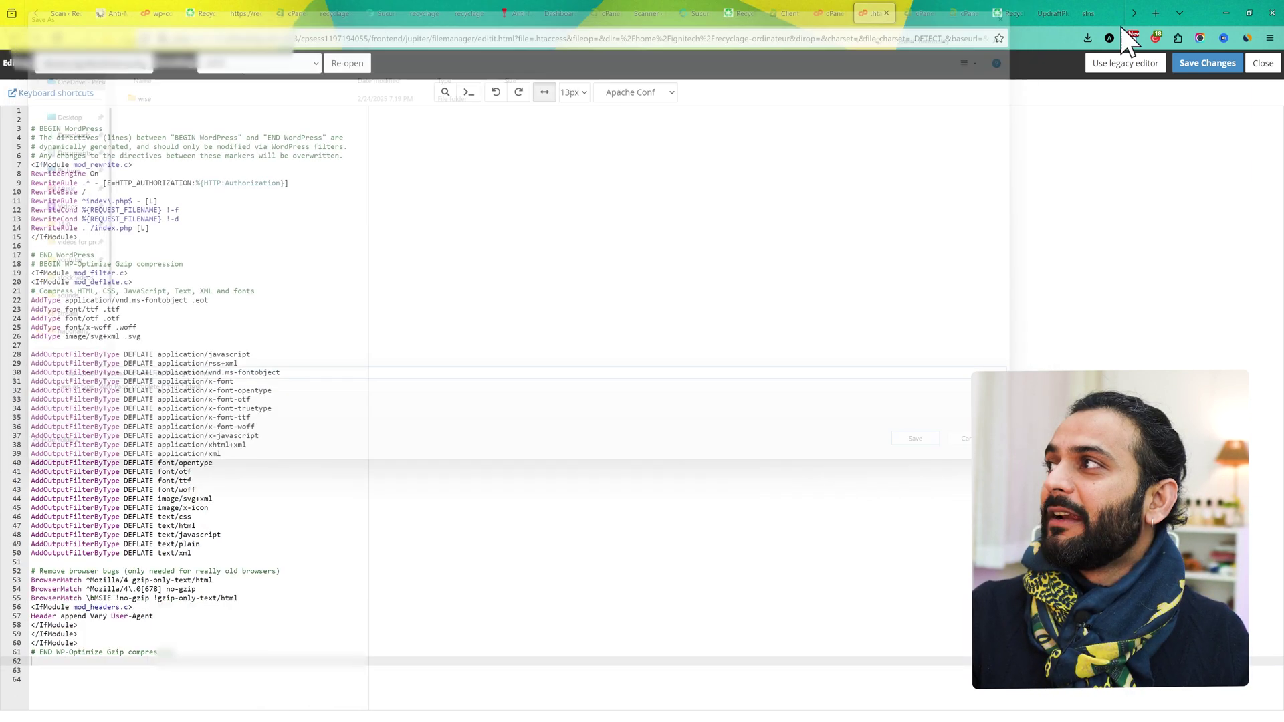
Save the edited .htaccess changes in the cPanel editor
click(1205, 63)
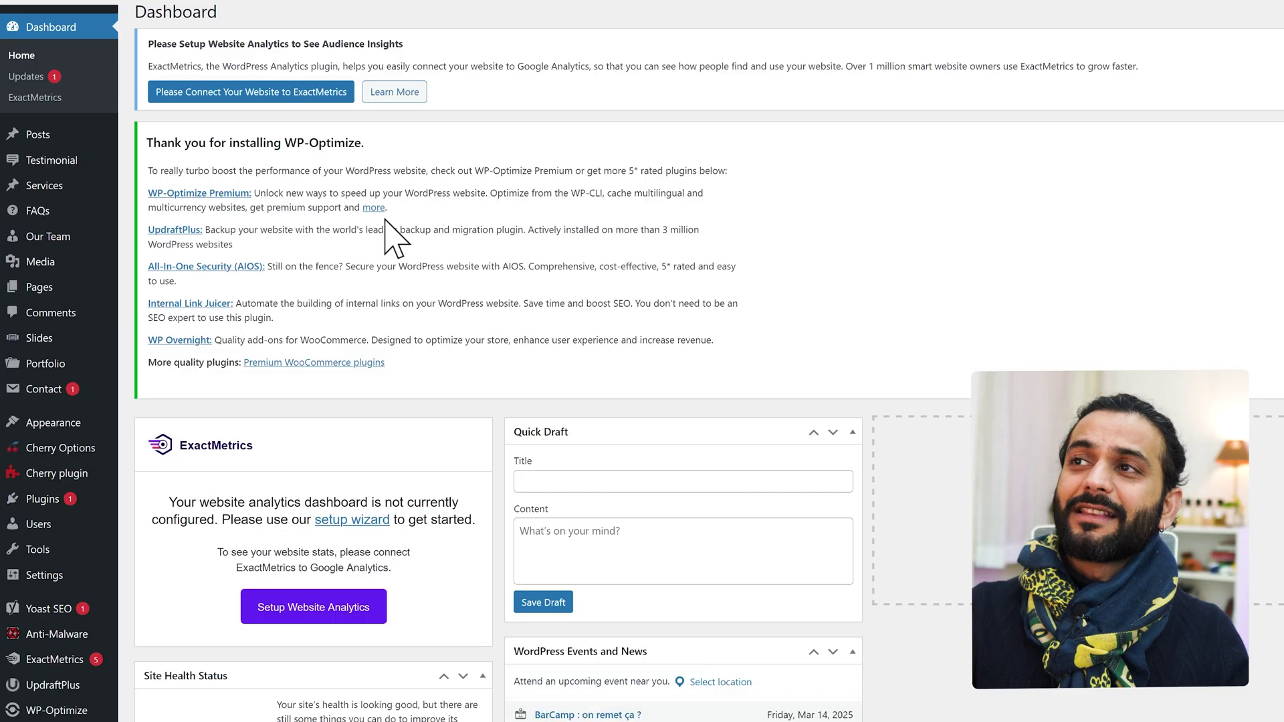
scroll(485, 190, down, 1)
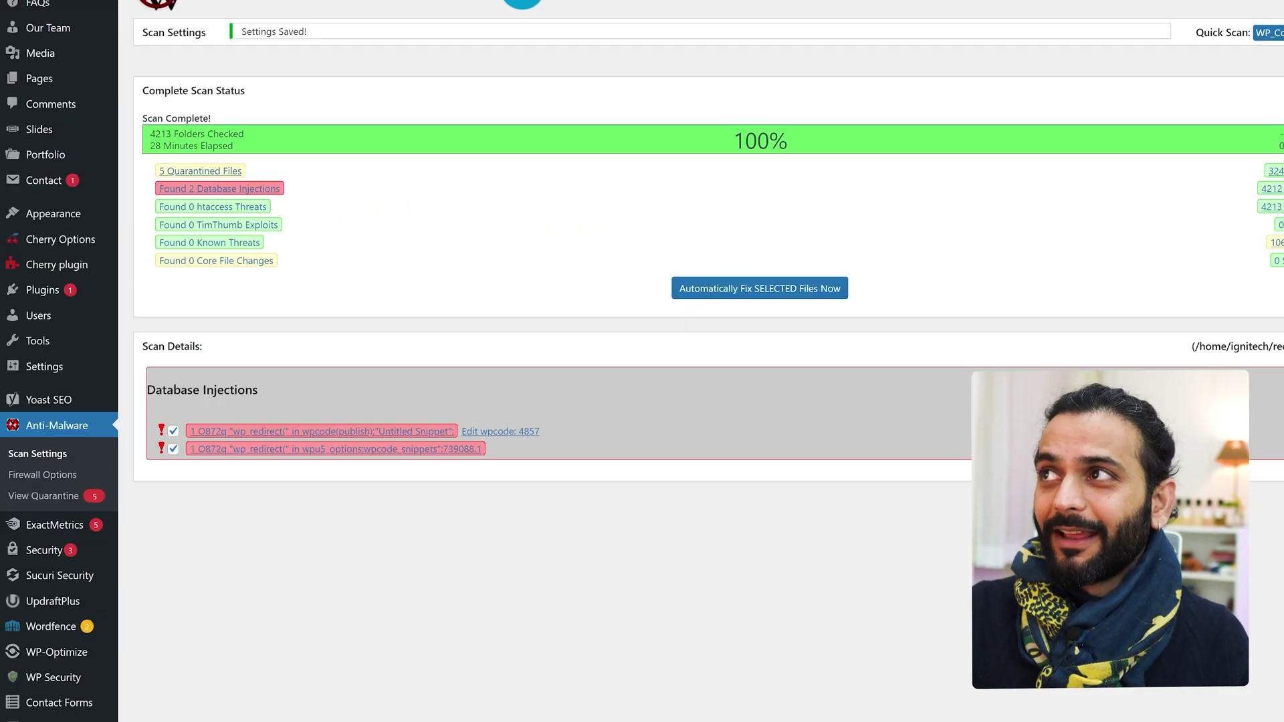
scroll(487, 287, up, 1)
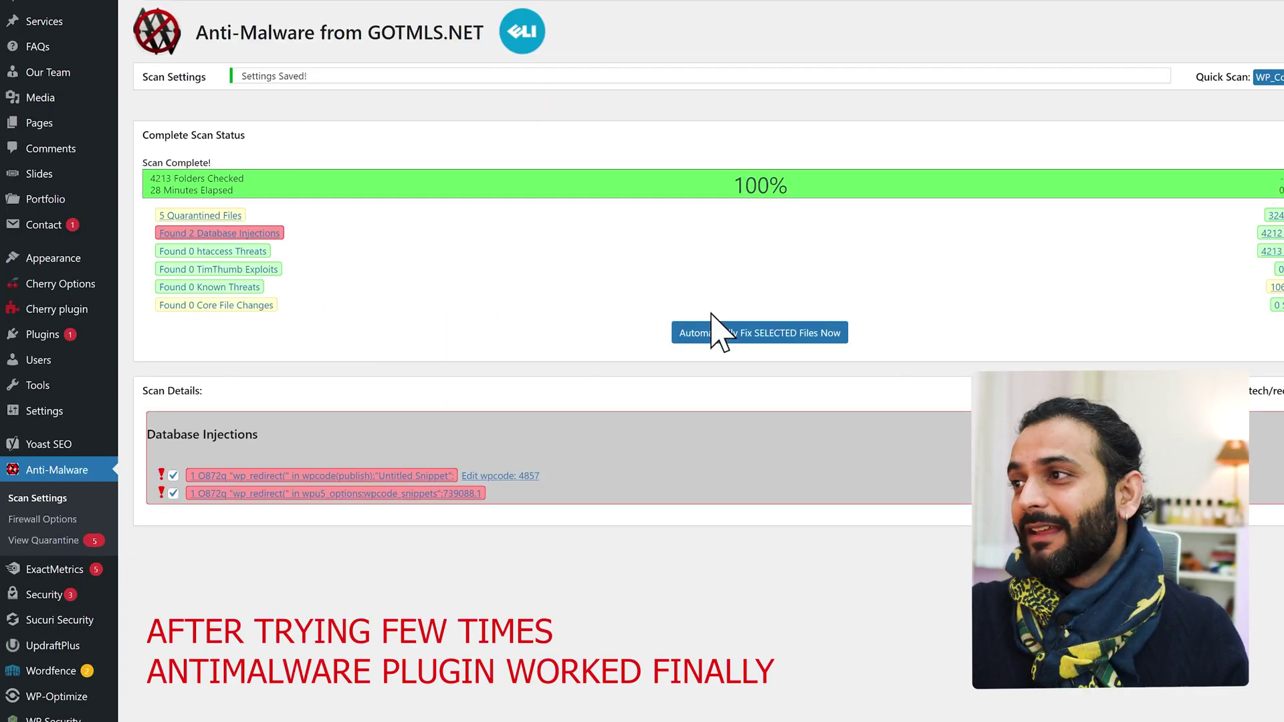
Have Anti-Malware automatically fix both selected database injections, then close Examine Results
click(762, 334)
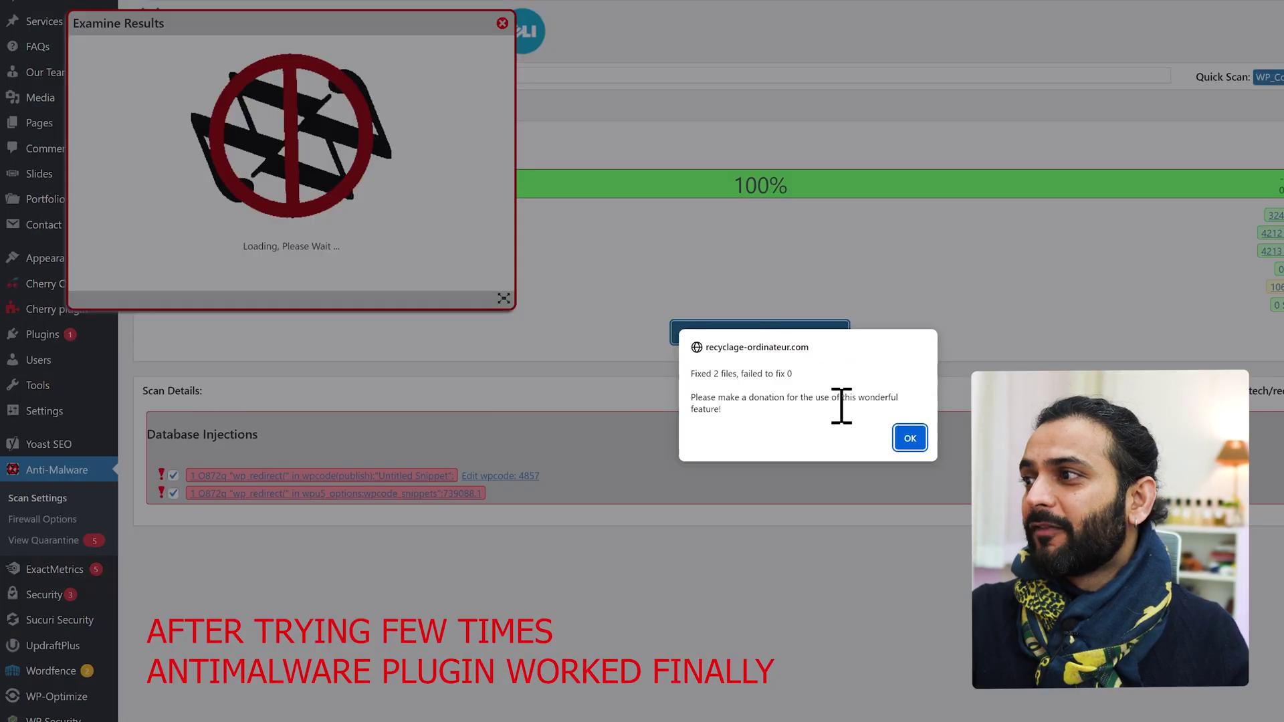
click(908, 438)
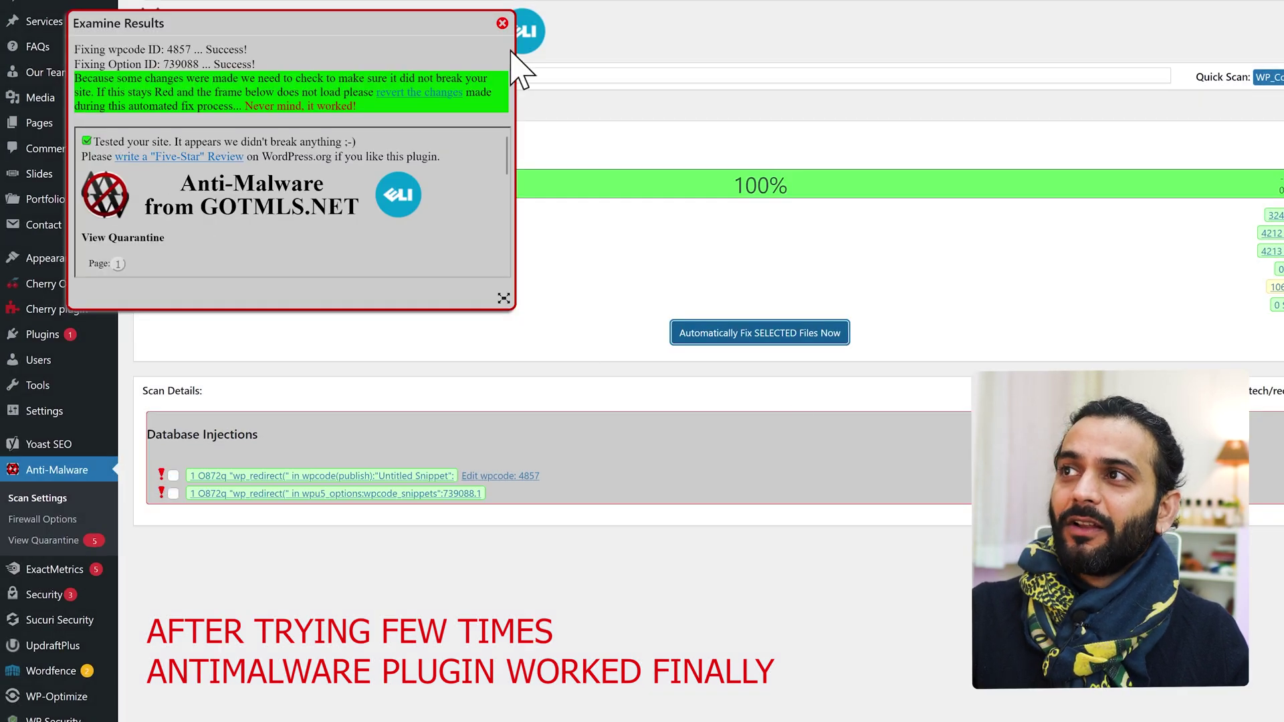
click(502, 24)
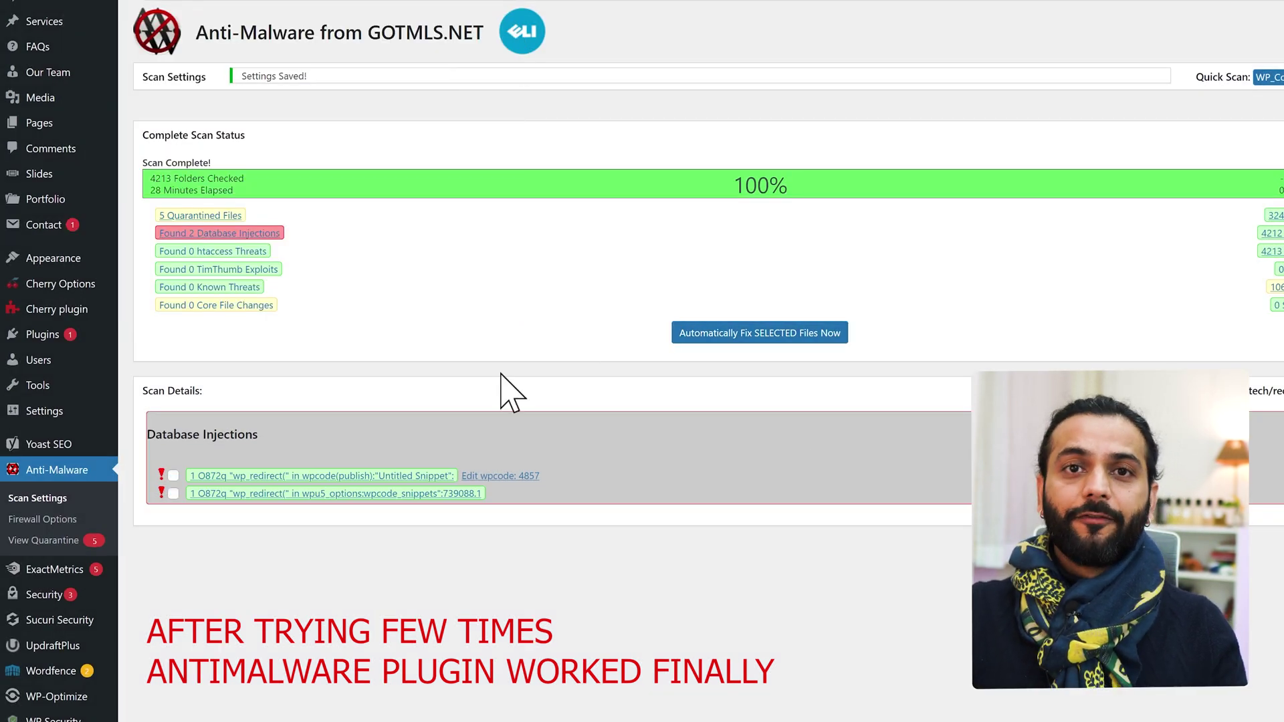